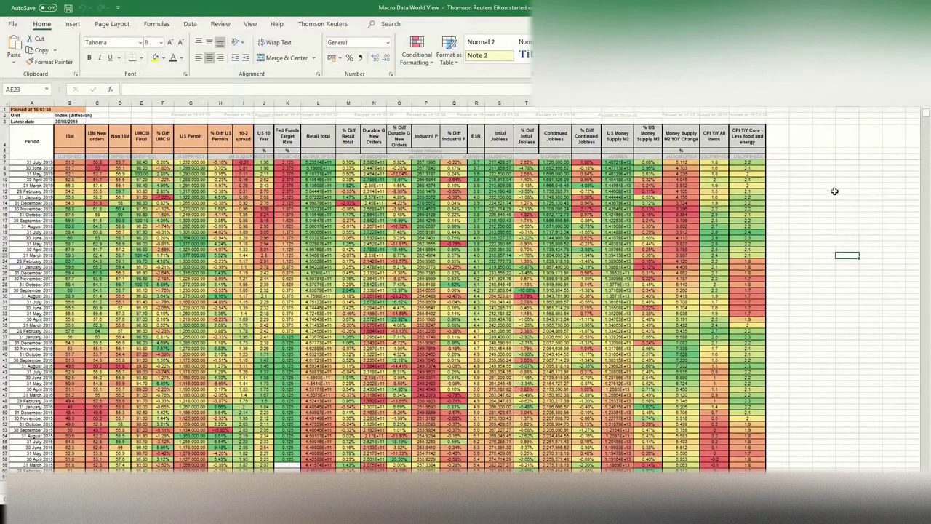
pyautogui.moveTo(834, 191); pyautogui.dragTo(853, 237)
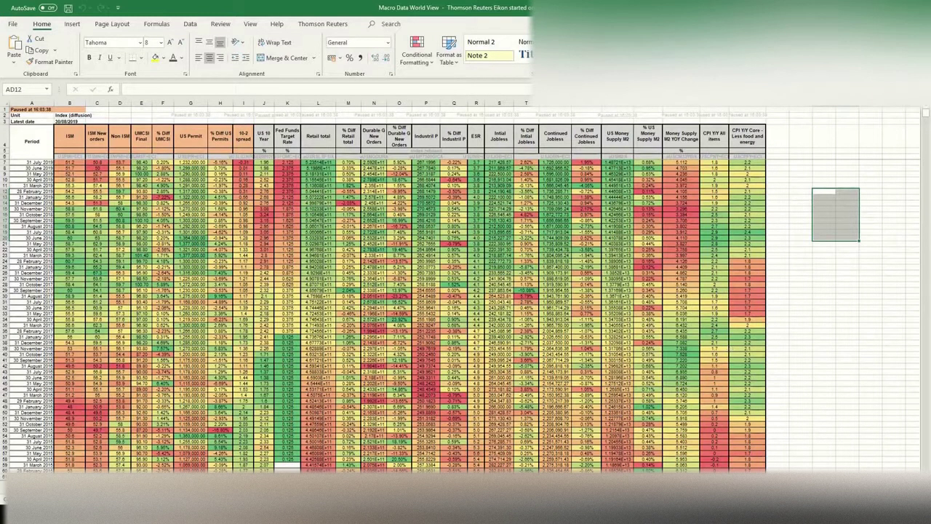
pyautogui.click(822, 145)
pyautogui.click(828, 231)
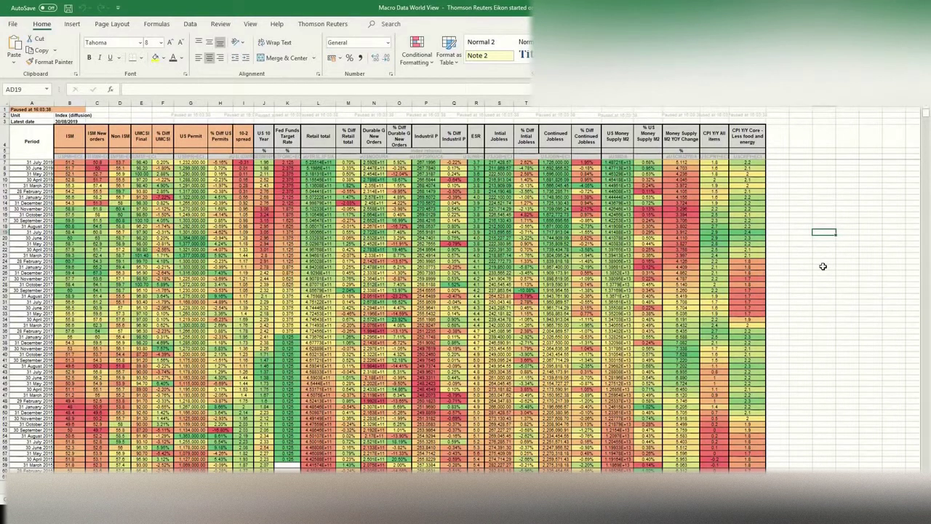
pyautogui.click(848, 178)
pyautogui.click(848, 178)
pyautogui.click(815, 185)
# Switch to the Global Overview Complete workbook and review the country rows and indicator columns across its Global sheet
pyautogui.press('super+d')
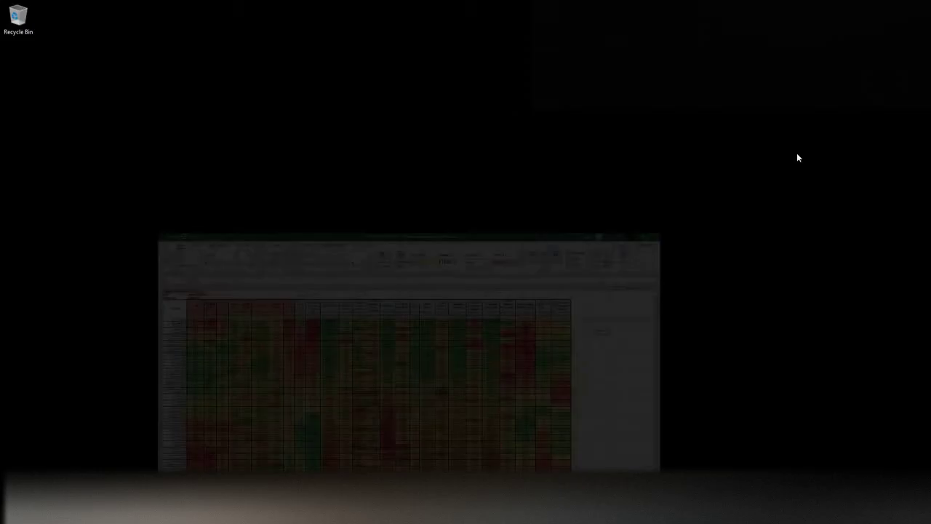
pyautogui.moveTo(345, 509)
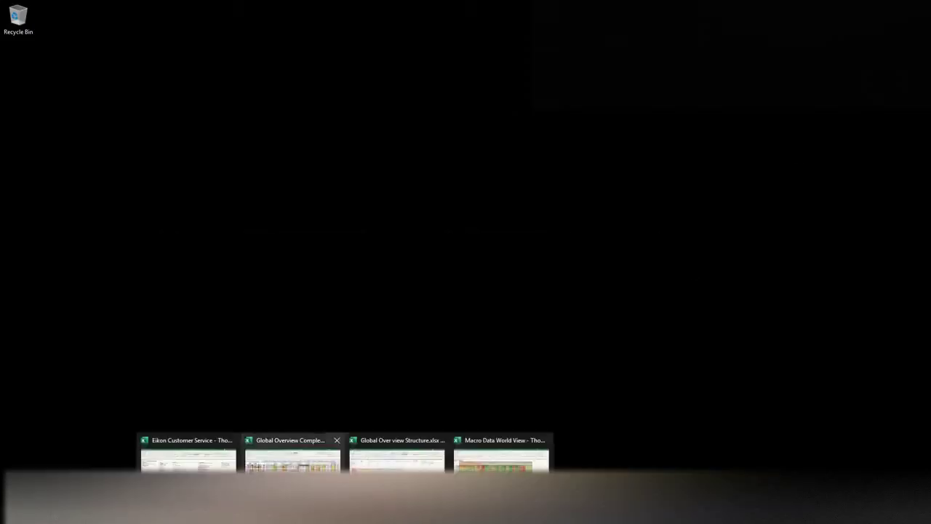
pyautogui.click(292, 458)
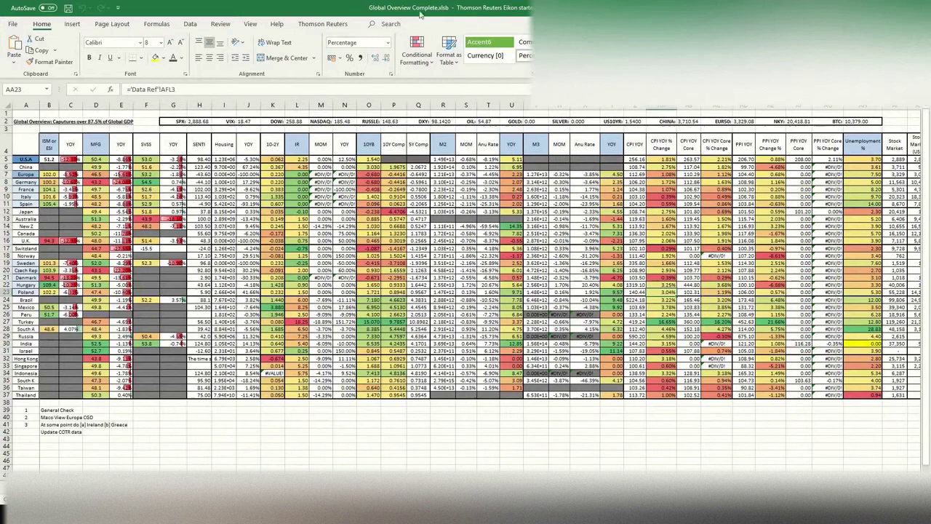
pyautogui.click(201, 226)
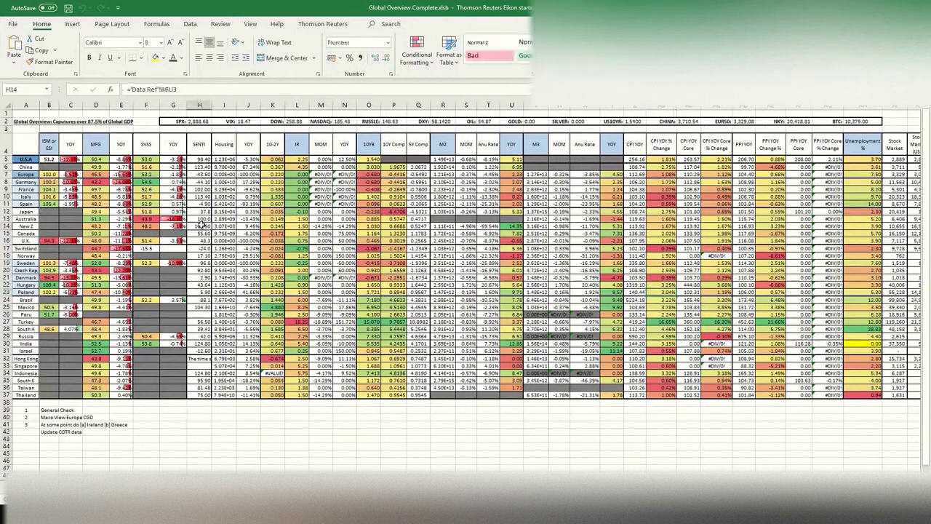
pyautogui.moveTo(27, 158); pyautogui.dragTo(33, 391)
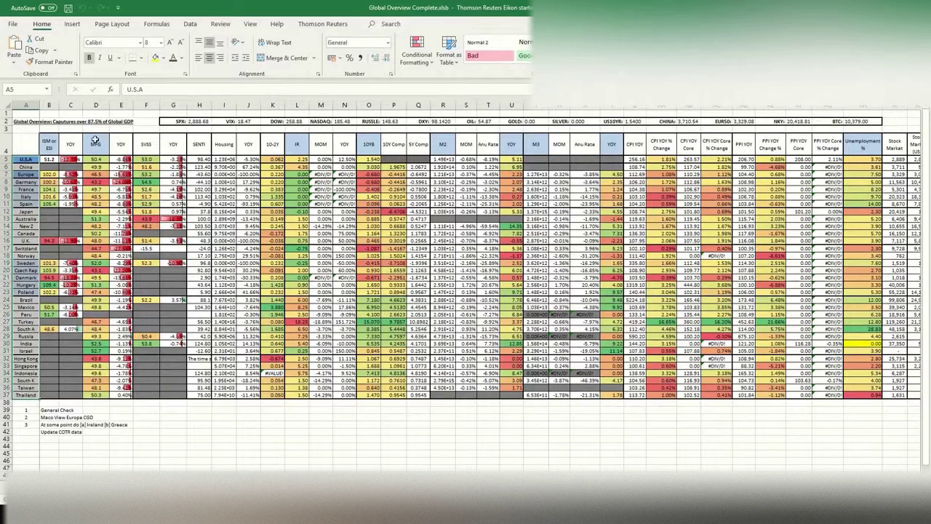
pyautogui.click(120, 128)
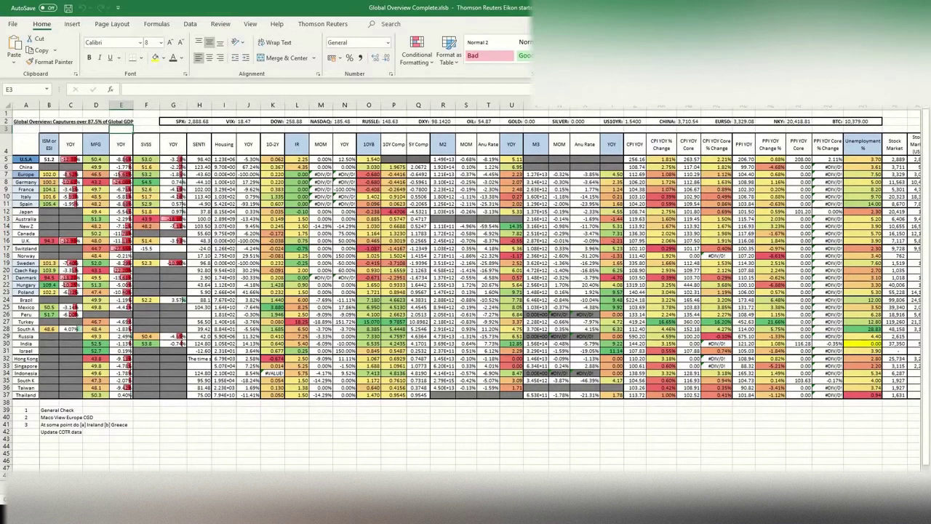
pyautogui.hscroll(6, 643, 448)
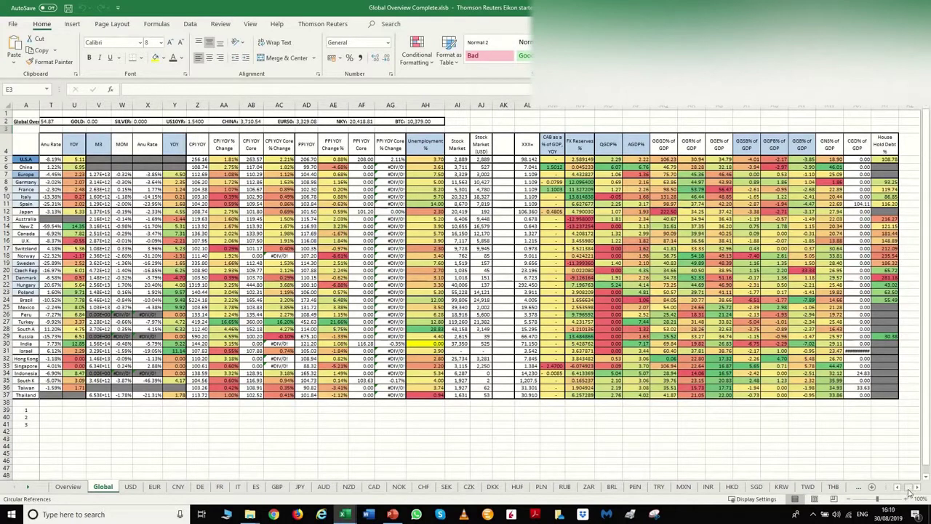
pyautogui.hscroll(-7, 789, 432)
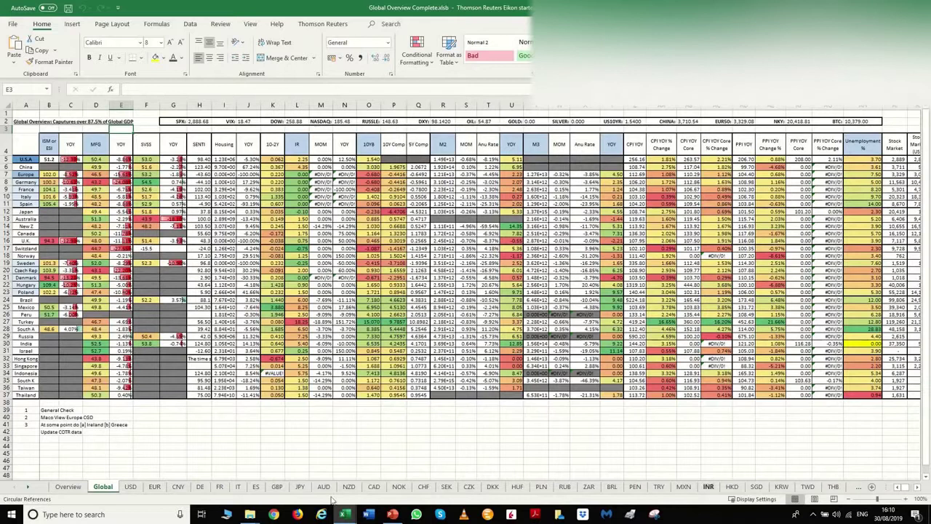
# Open the TR Data sheet near the end of the workbook, followed by the Data Ref sheet, to view the source data
pyautogui.click(32, 492)
pyautogui.click(33, 492)
pyautogui.click(33, 492)
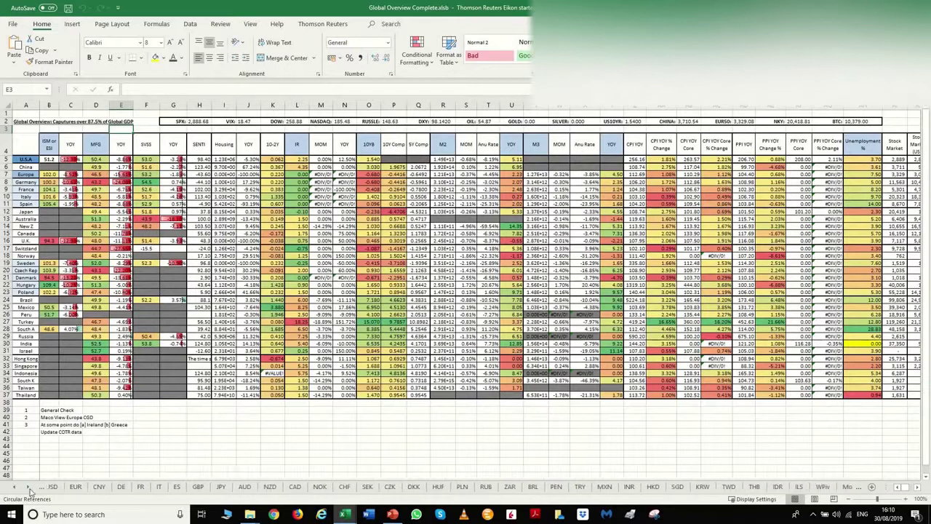
pyautogui.click(32, 491)
pyautogui.click(32, 492)
pyautogui.click(31, 493)
pyautogui.click(31, 493)
pyautogui.click(30, 492)
pyautogui.click(30, 491)
pyautogui.click(30, 492)
pyautogui.click(30, 491)
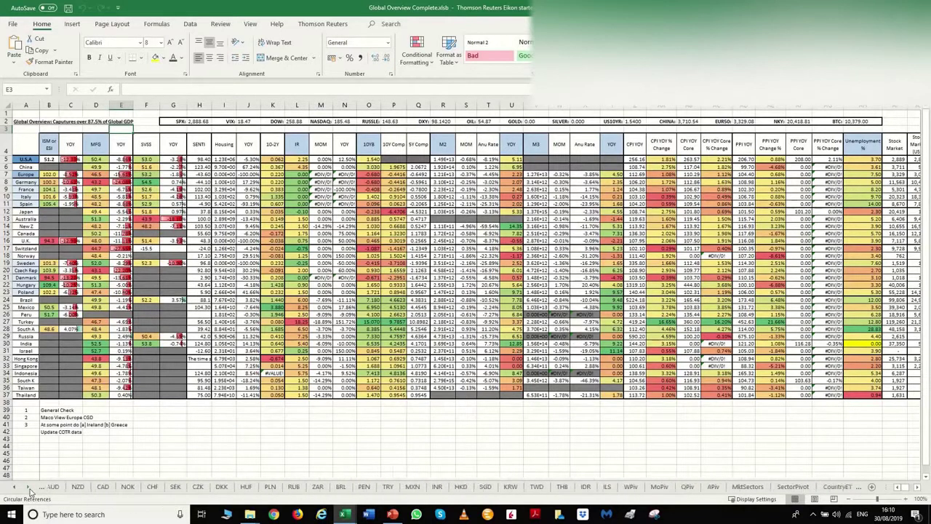
pyautogui.click(30, 492)
pyautogui.click(29, 492)
pyautogui.click(30, 492)
pyautogui.click(30, 491)
pyautogui.click(30, 492)
pyautogui.click(29, 491)
pyautogui.click(30, 492)
pyautogui.click(30, 492)
pyautogui.click(30, 492)
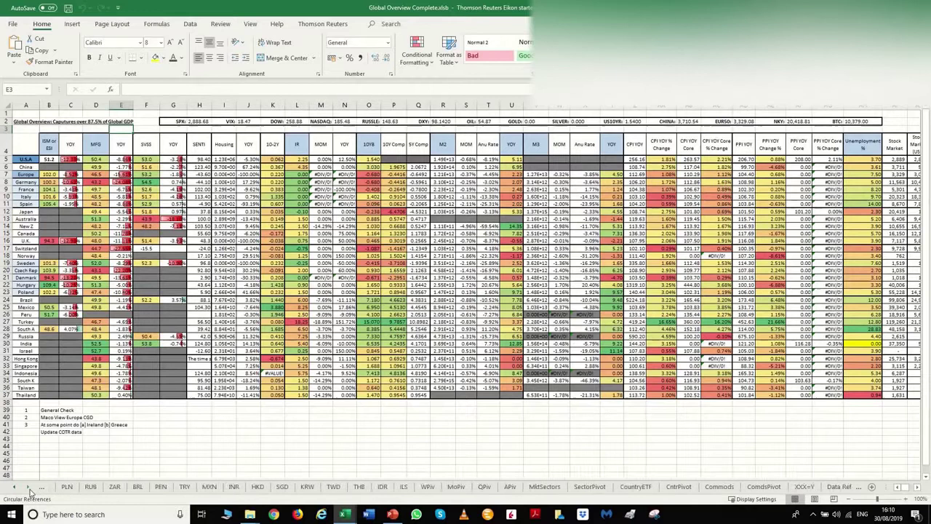
pyautogui.click(29, 492)
pyautogui.click(30, 491)
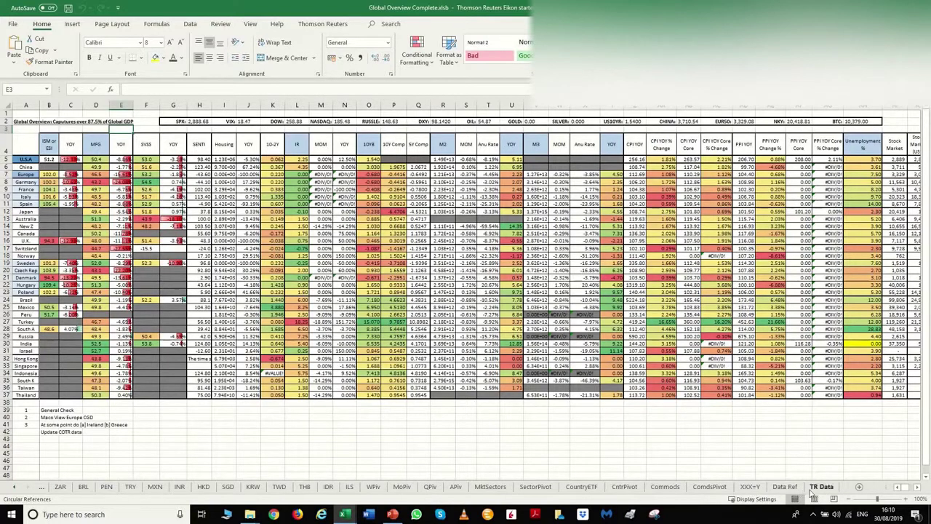
pyautogui.click(818, 487)
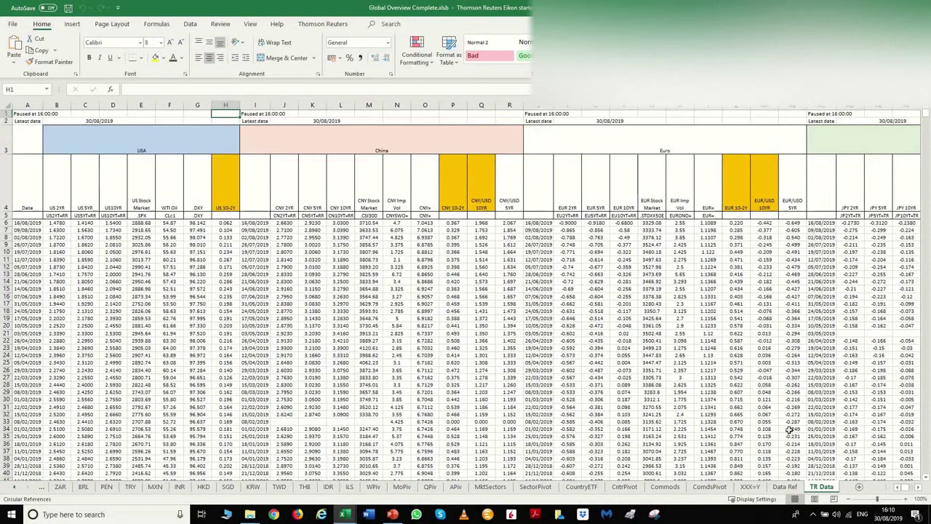
pyautogui.click(783, 486)
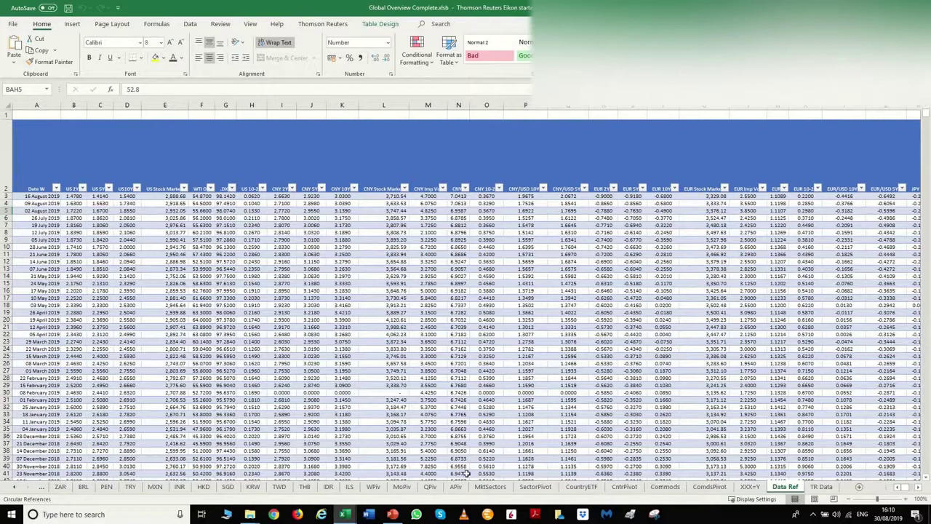
# Go back to the start of the workbook's sheets and open the USD sheet
pyautogui.click(16, 488)
pyautogui.click(18, 488)
pyautogui.click(18, 488)
pyautogui.click(19, 488)
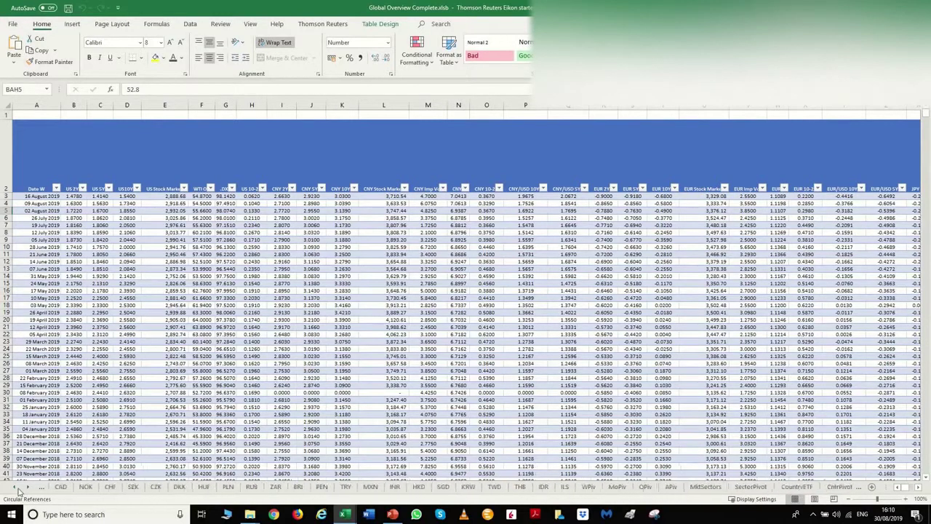
pyautogui.click(19, 488)
pyautogui.click(20, 490)
pyautogui.click(19, 490)
pyautogui.click(20, 490)
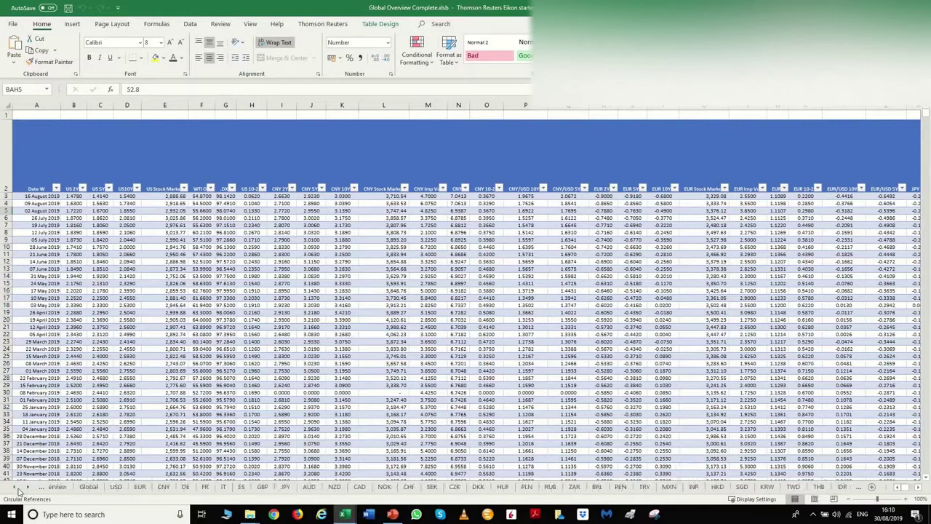
pyautogui.click(20, 490)
pyautogui.click(130, 487)
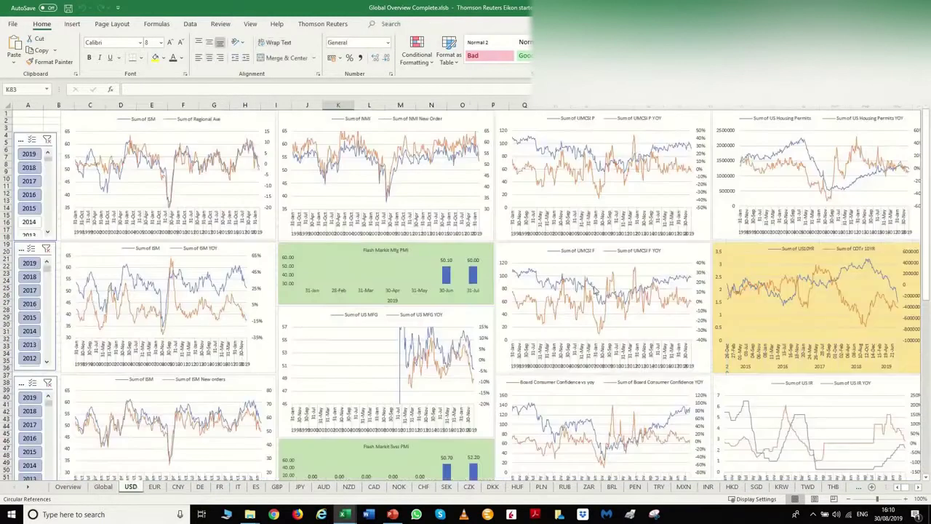
# Examine the USD sheet's ISM, PMI, consumer confidence and stock market charts, plus its commodity and trade partner treemaps
pyautogui.scroll(-1, 386, 238)
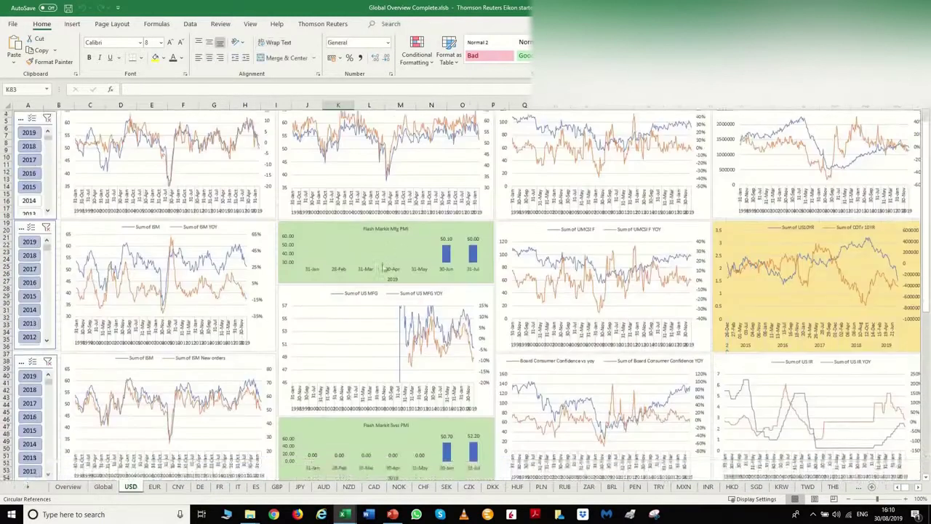
pyautogui.scroll(-3, 657, 244)
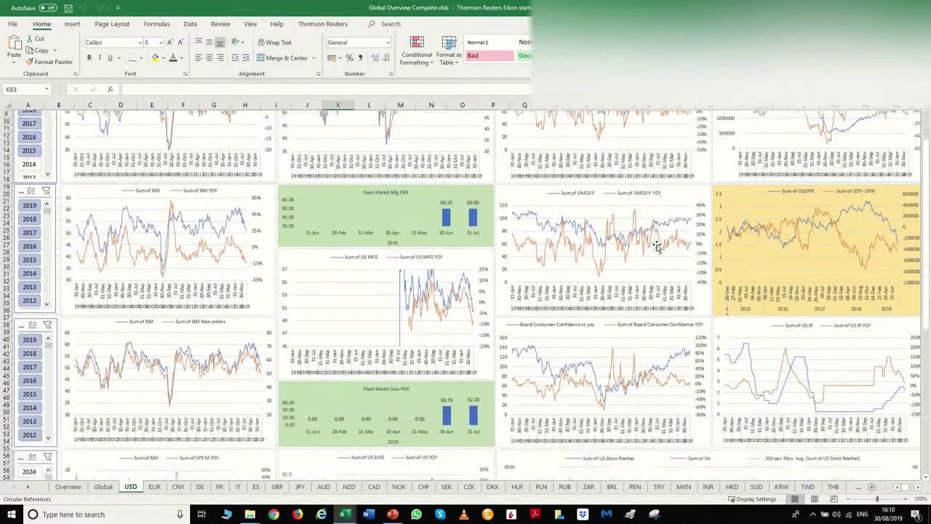
pyautogui.scroll(-8, 657, 244)
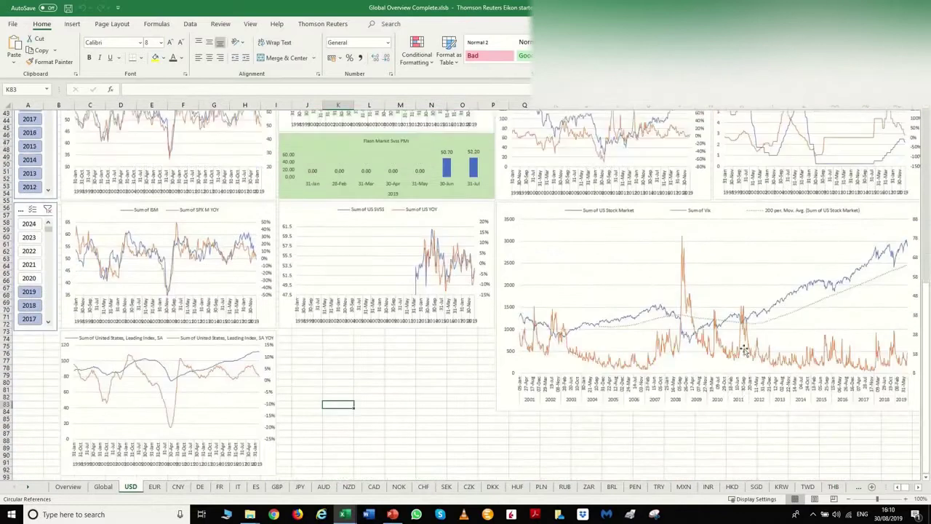
pyautogui.moveTo(896, 491)
pyautogui.mouseDown()
pyautogui.moveTo(911, 492)
pyautogui.moveTo(902, 493)
pyautogui.mouseUp()
pyautogui.click(918, 489)
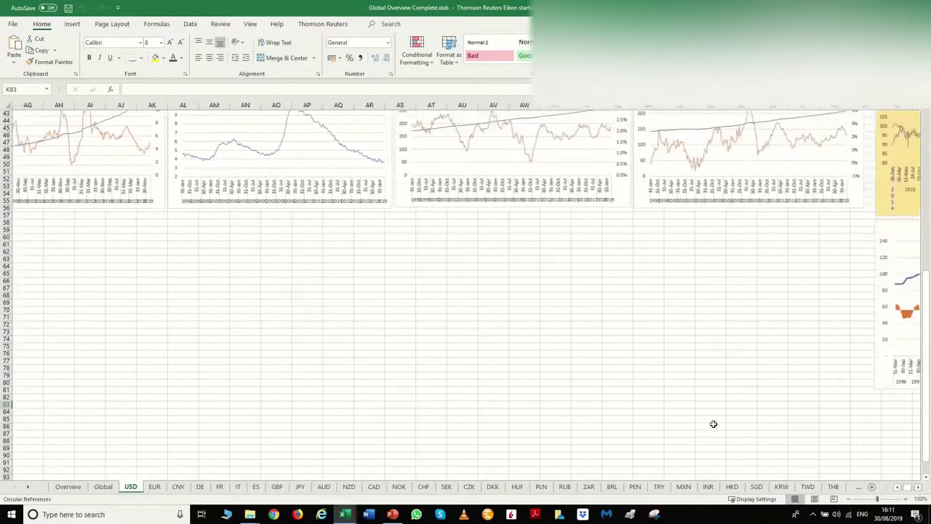
pyautogui.scroll(5, 629, 398)
pyautogui.scroll(9, 629, 398)
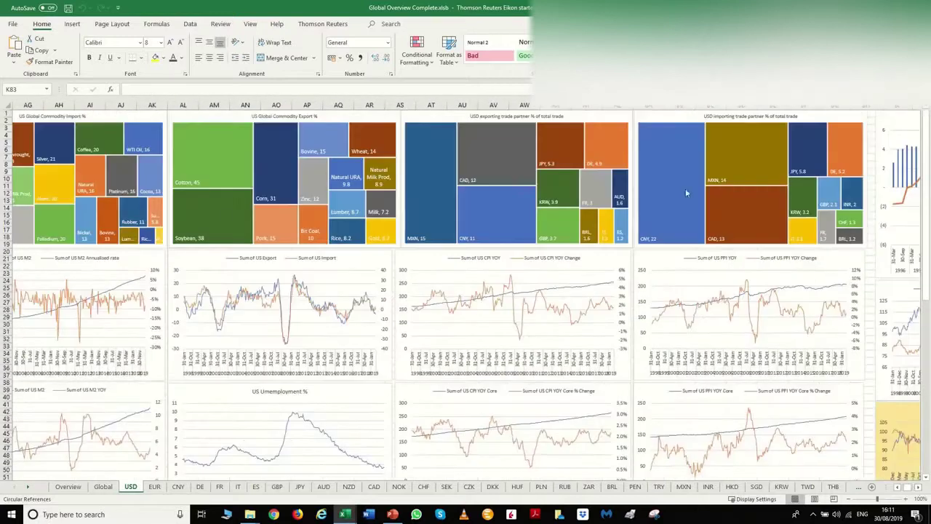
# Examine the USD sheet's quarterly GDP, DXY, 10-2 yield curve, Treasury yield and current account balance charts
pyautogui.click(918, 488)
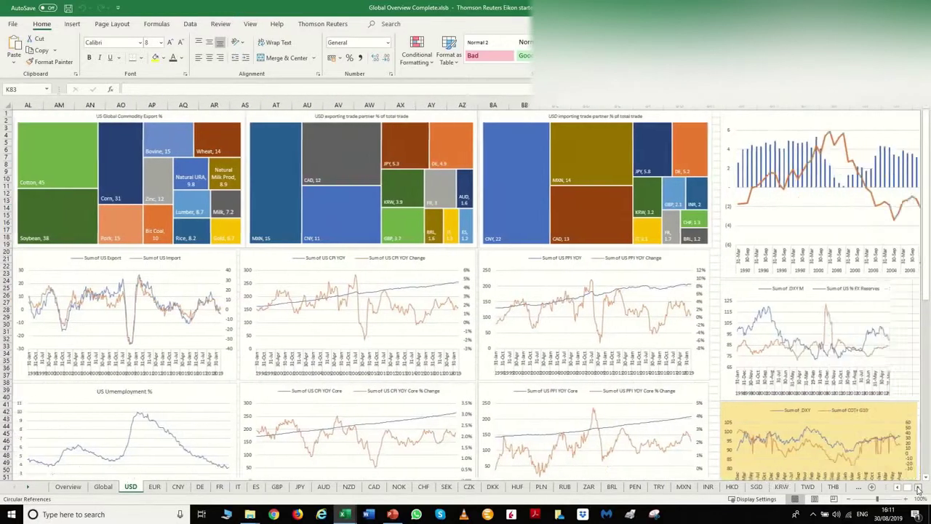
pyautogui.hscroll(5, 918, 489)
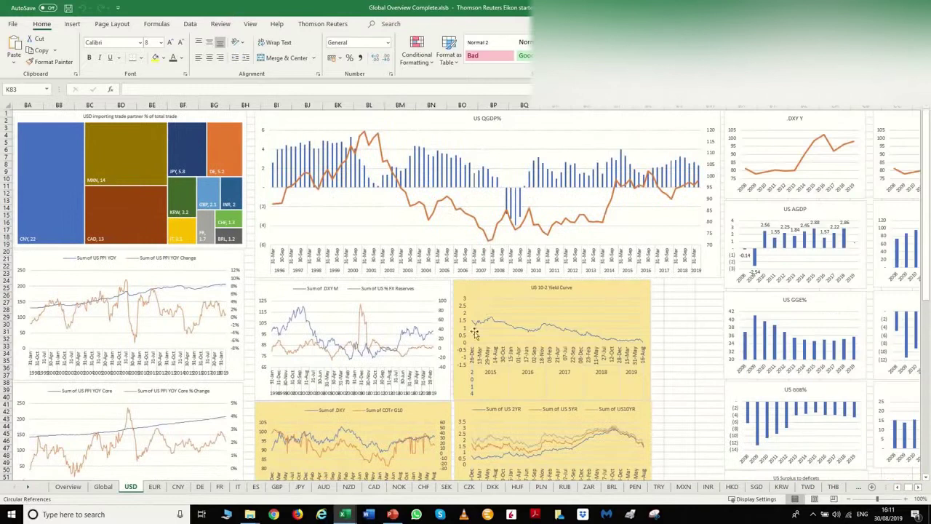
pyautogui.scroll(-3, 473, 333)
pyautogui.scroll(-1, 474, 333)
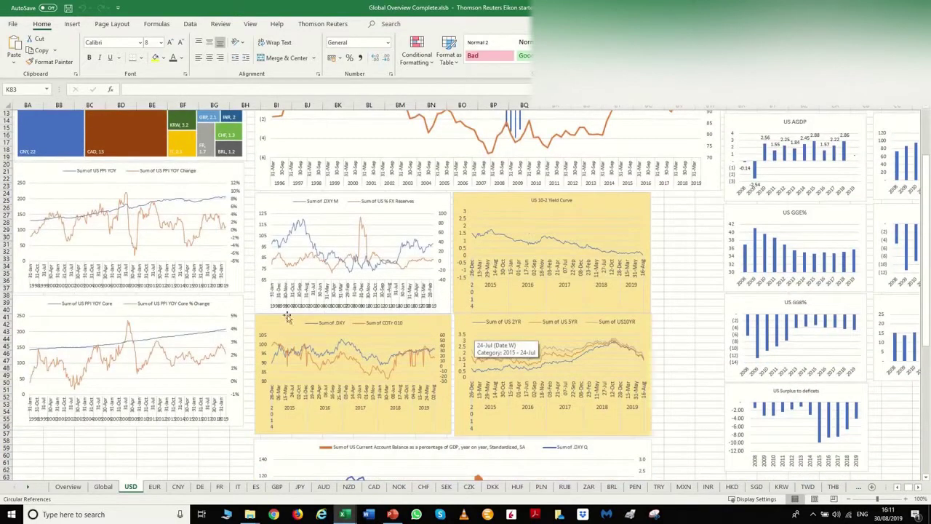
pyautogui.scroll(-3, 288, 318)
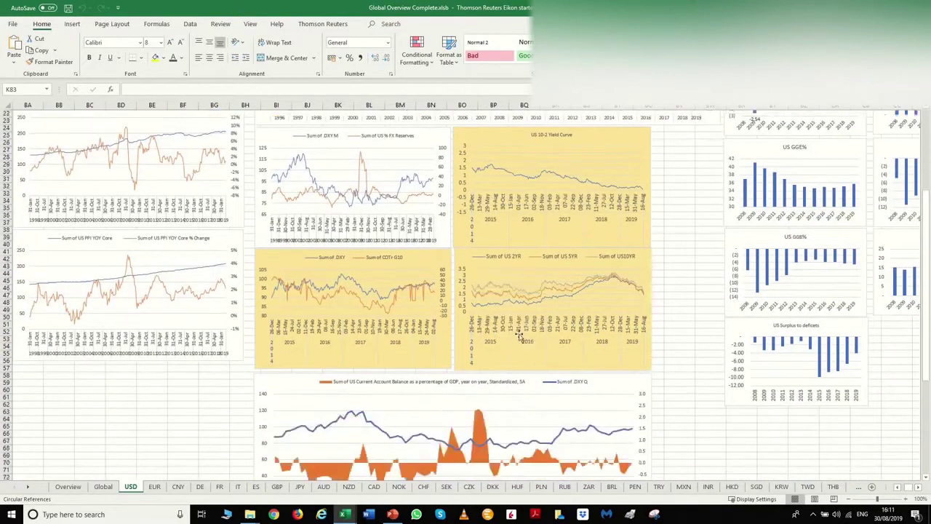
pyautogui.scroll(-2, 520, 336)
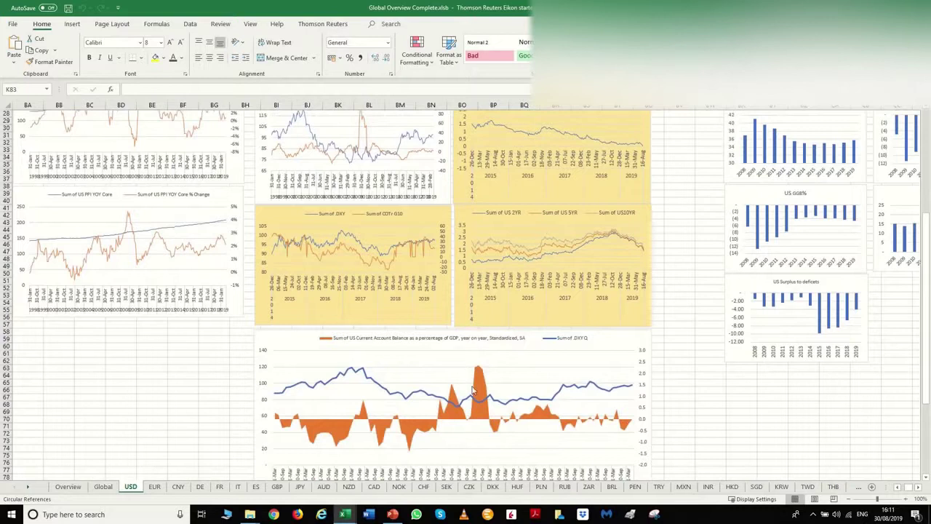
pyautogui.scroll(6, 393, 379)
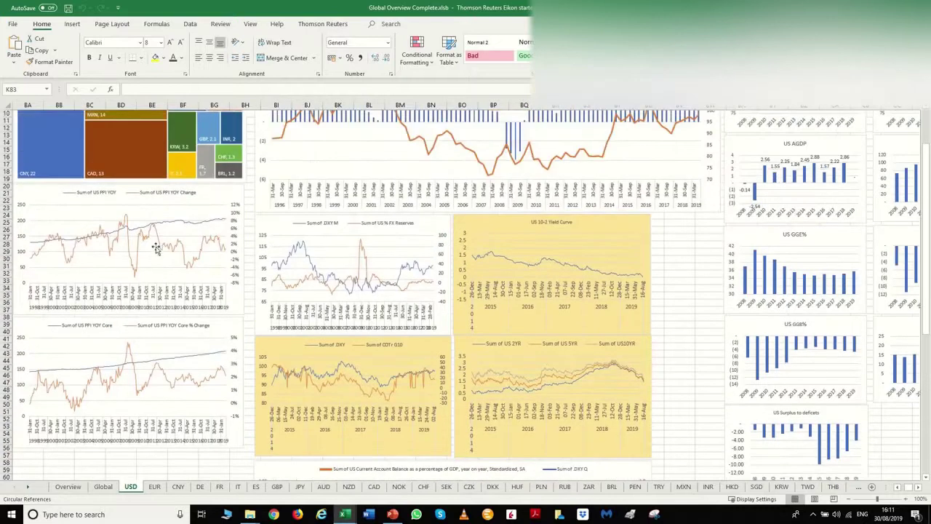
pyautogui.scroll(-2, 590, 405)
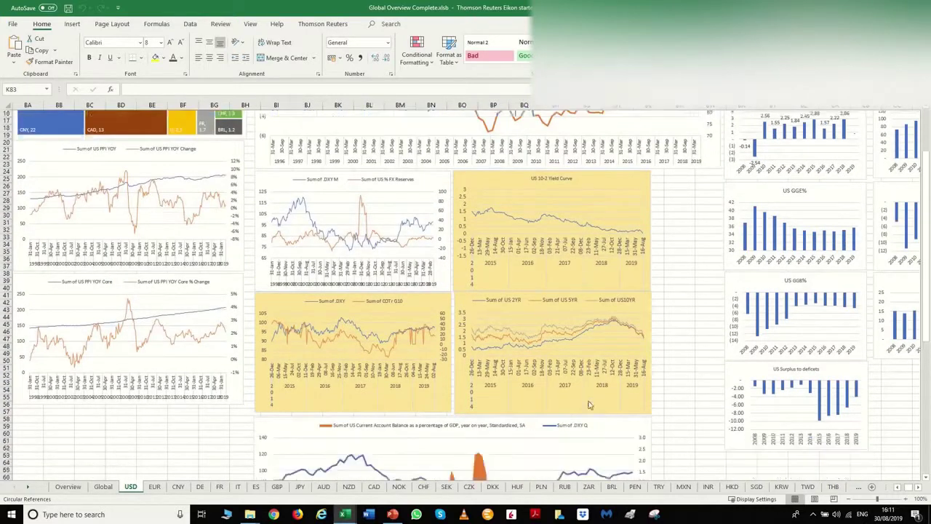
pyautogui.scroll(-2, 589, 405)
# Examine the USD sheet's annual bar charts for GDP, government debt, revenue, expenditure, budget balance and savings
pyautogui.click(919, 487)
pyautogui.click(919, 487)
pyautogui.click(919, 487)
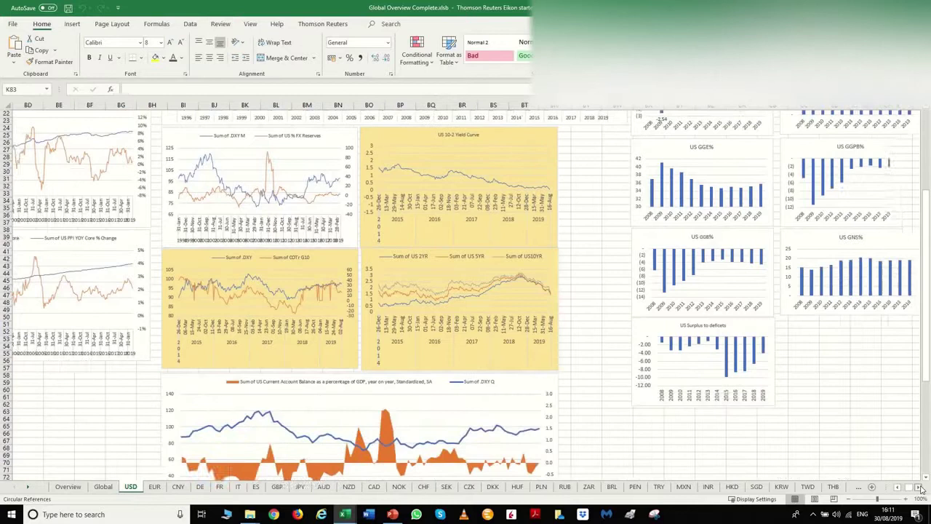
pyautogui.hscroll(5, 608, 184)
pyautogui.scroll(7, 608, 184)
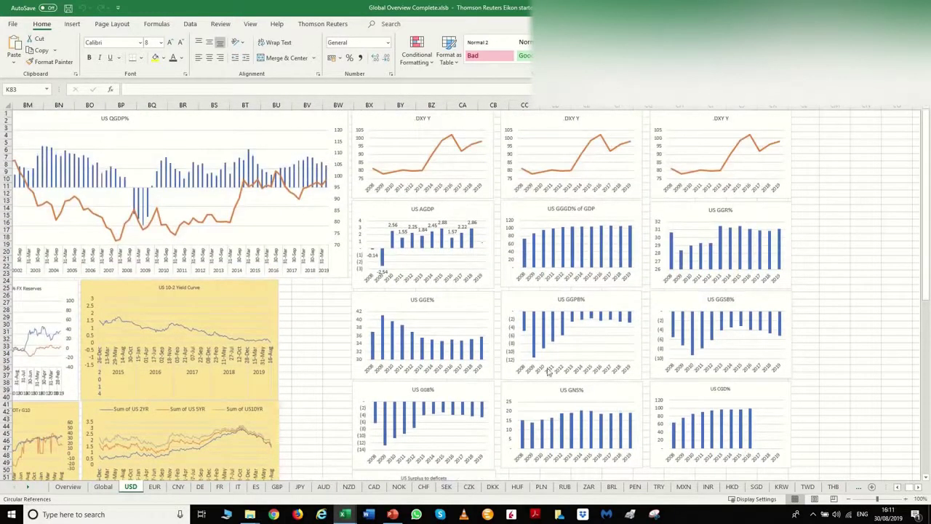
pyautogui.scroll(-3, 627, 240)
pyautogui.scroll(3, 627, 240)
pyautogui.scroll(-2, 495, 319)
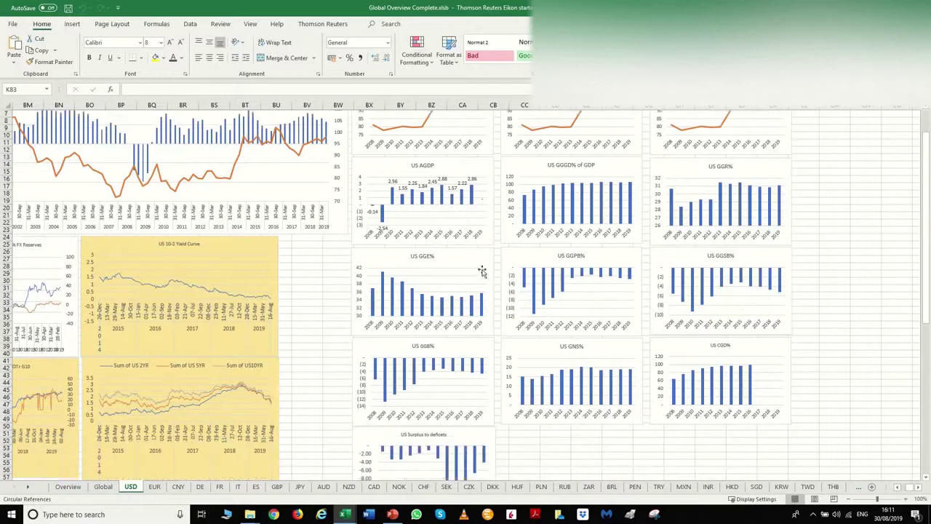
pyautogui.scroll(-2, 553, 407)
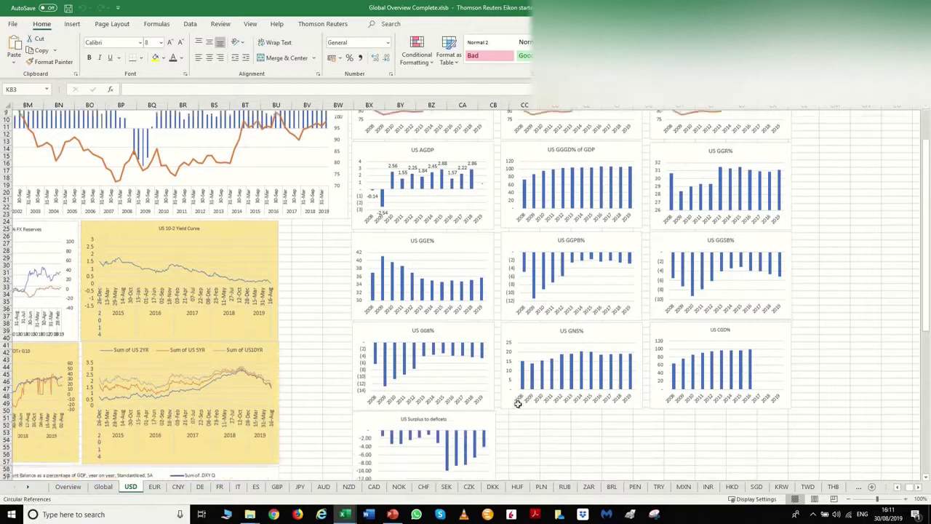
# Return to the USD sheet's ISM, PMI and consumer confidence charts, and open the Global sheet
pyautogui.moveTo(905, 491); pyautogui.dragTo(899, 492)
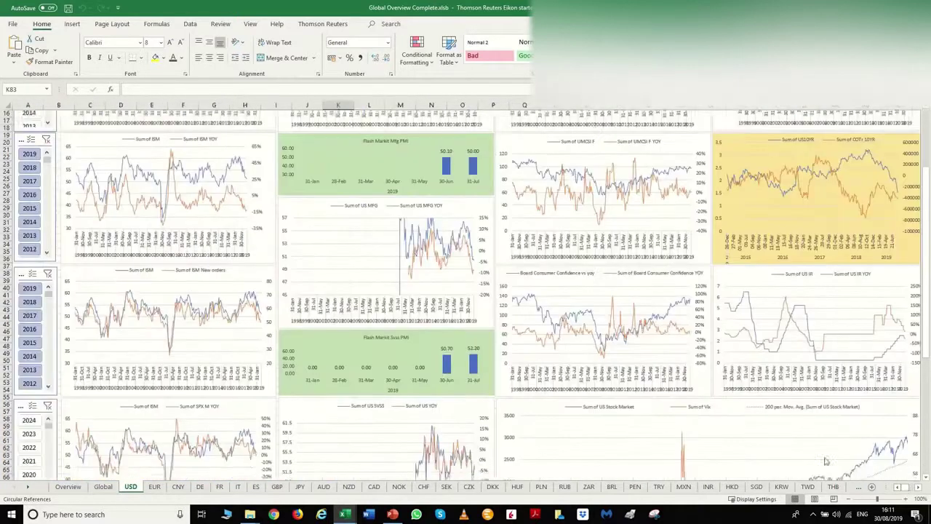
pyautogui.scroll(3, 335, 351)
pyautogui.scroll(-10, 335, 351)
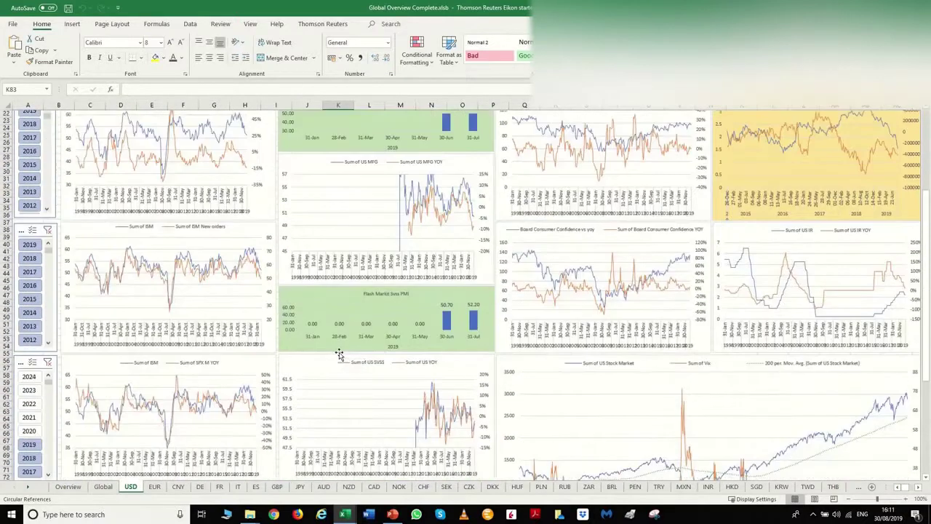
pyautogui.scroll(2, 339, 357)
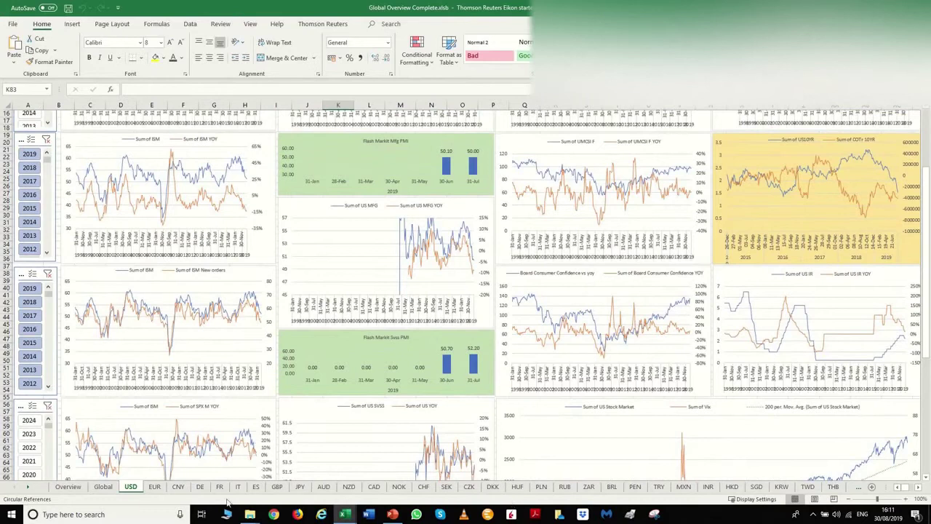
pyautogui.click(104, 486)
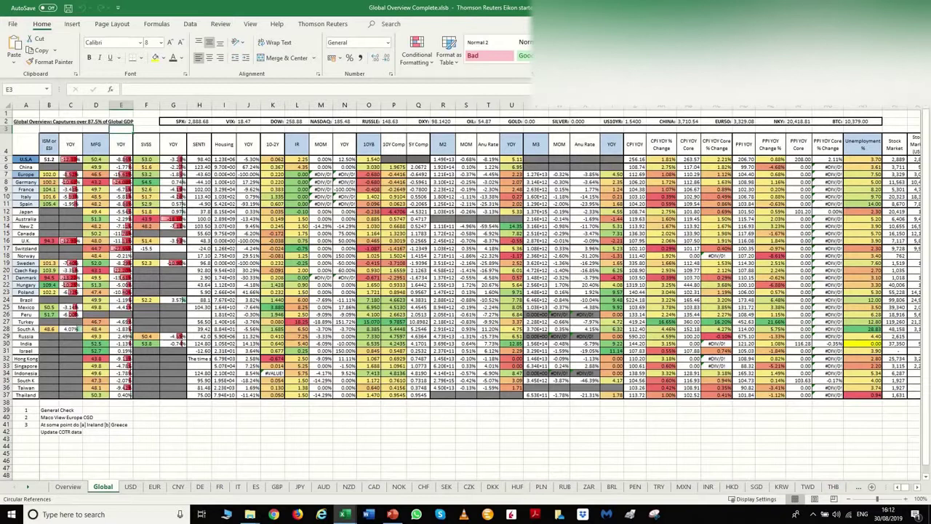
# Switch to the Global Over view Structure workbook to view its planned tabs and country sheet layout
pyautogui.press('super+d')
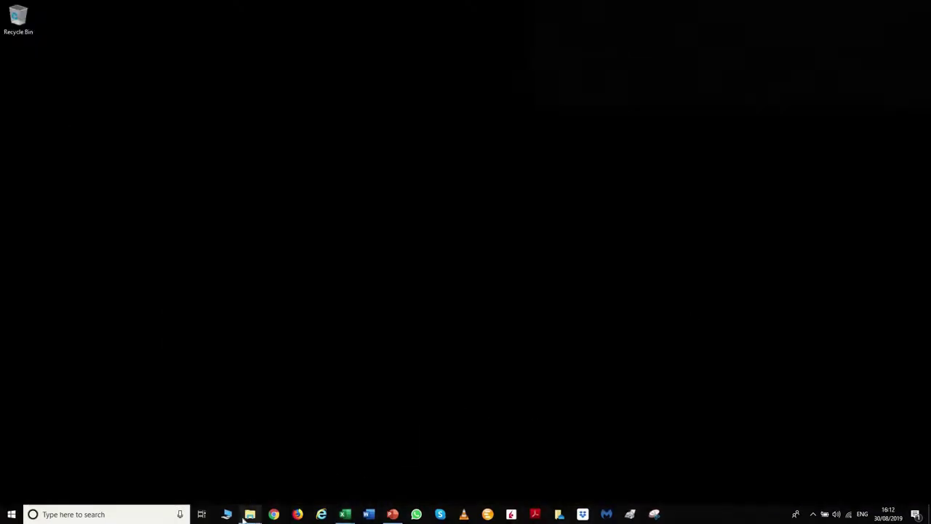
pyautogui.moveTo(260, 519)
pyautogui.moveTo(344, 517)
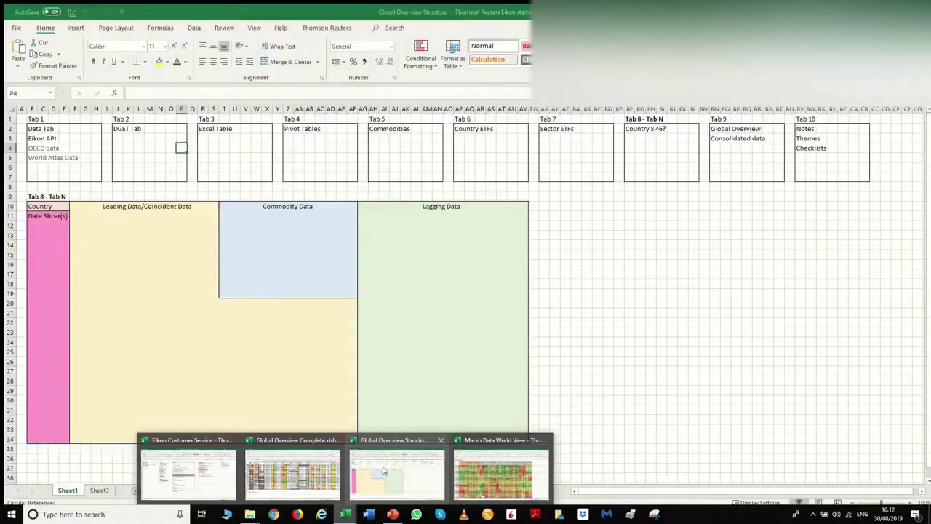
pyautogui.click(396, 473)
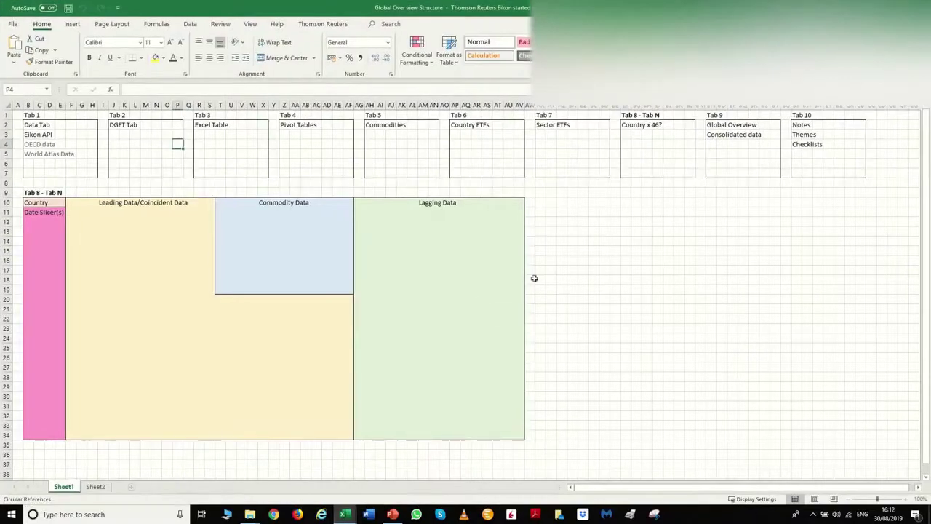
pyautogui.click(557, 221)
pyautogui.click(604, 231)
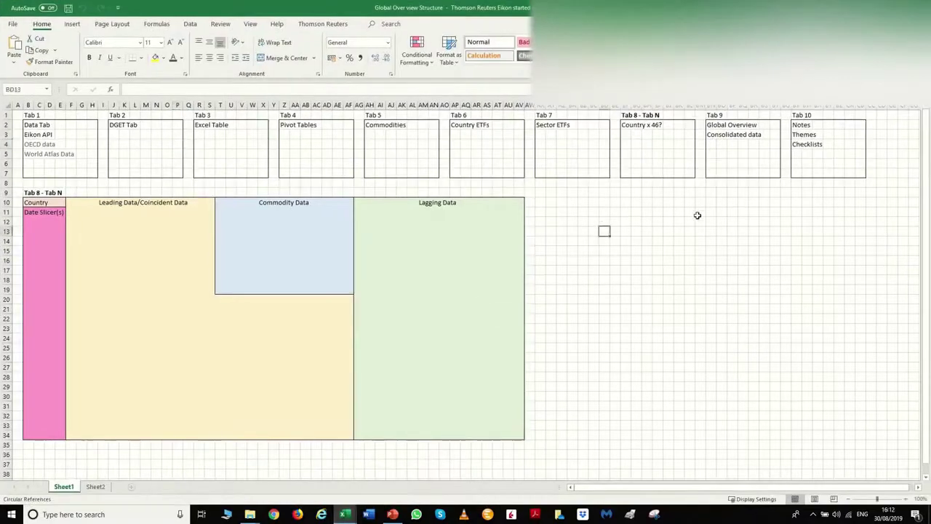
pyautogui.click(733, 212)
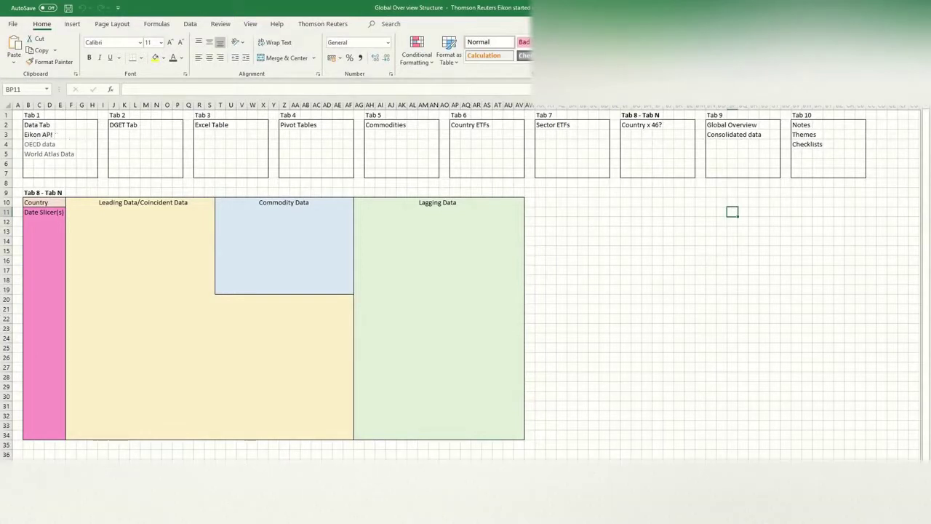
# Take a brief look at the Macro Data World View workbook and return to the Global Over view Structure workbook
pyautogui.moveTo(346, 513)
pyautogui.click(500, 451)
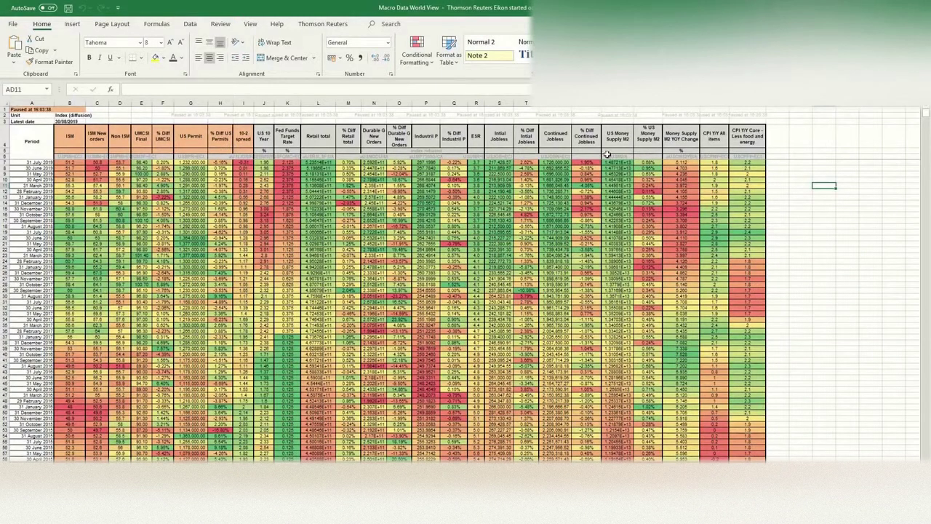
pyautogui.hotkey('alt', 'Tab')
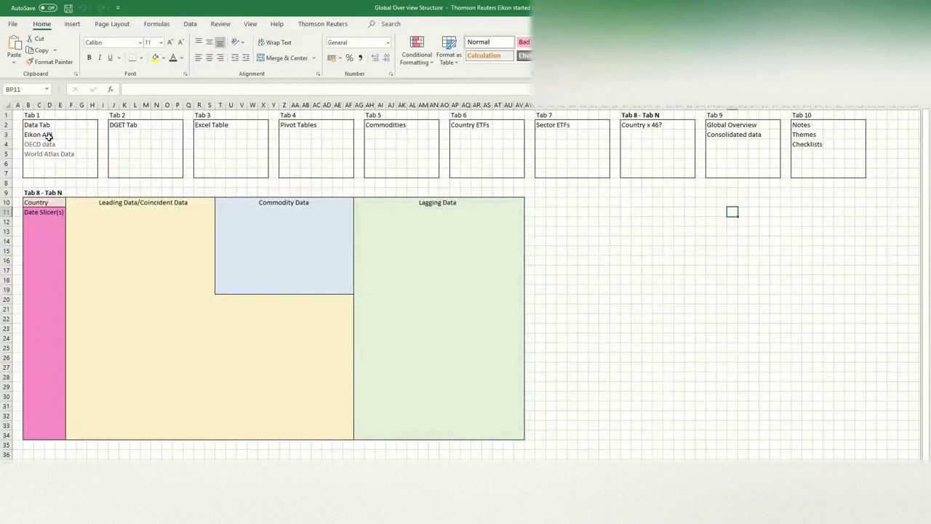
# Highlight the Tab 1 data sources, Tab 2 DGET and Tab 3 Excel Table boxes one after another
pyautogui.moveTo(47, 136); pyautogui.dragTo(82, 170)
pyautogui.click(123, 162)
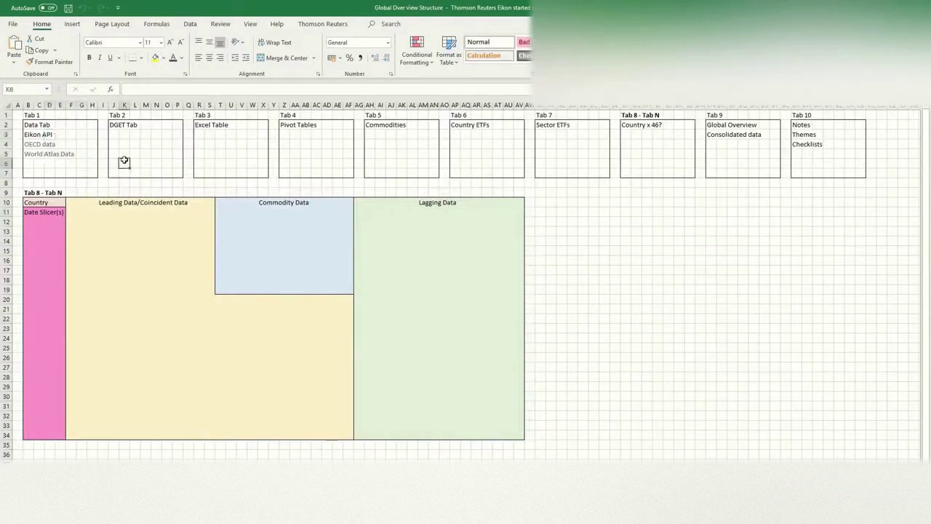
pyautogui.moveTo(113, 124); pyautogui.dragTo(173, 170)
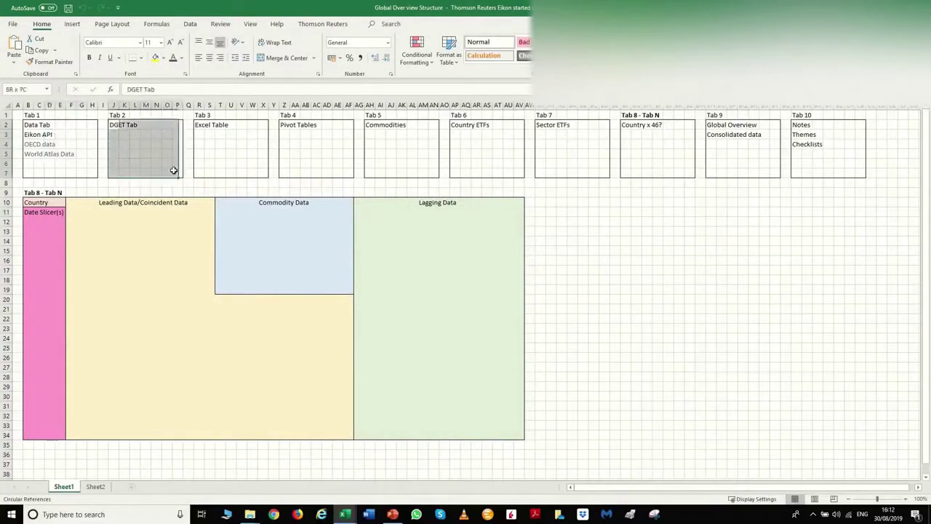
pyautogui.click(125, 133)
pyautogui.click(144, 152)
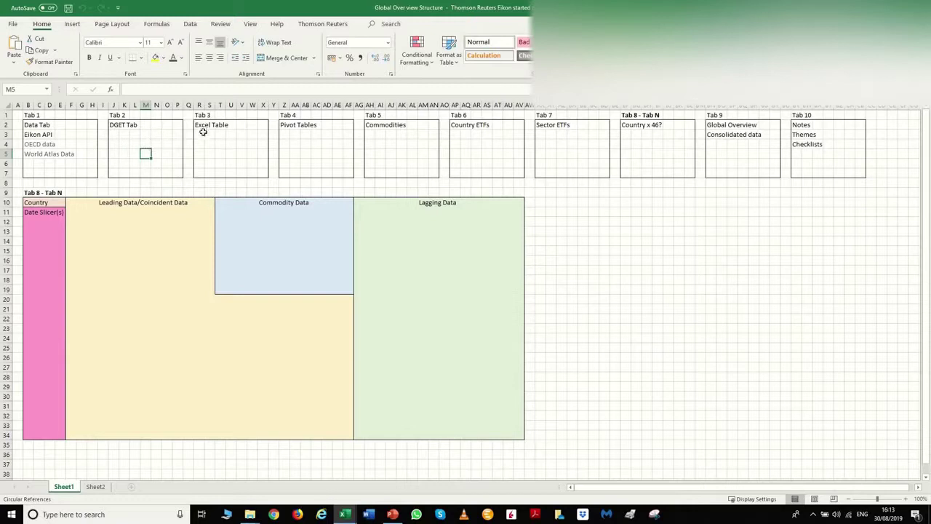
pyautogui.moveTo(201, 127); pyautogui.dragTo(267, 176)
pyautogui.click(252, 152)
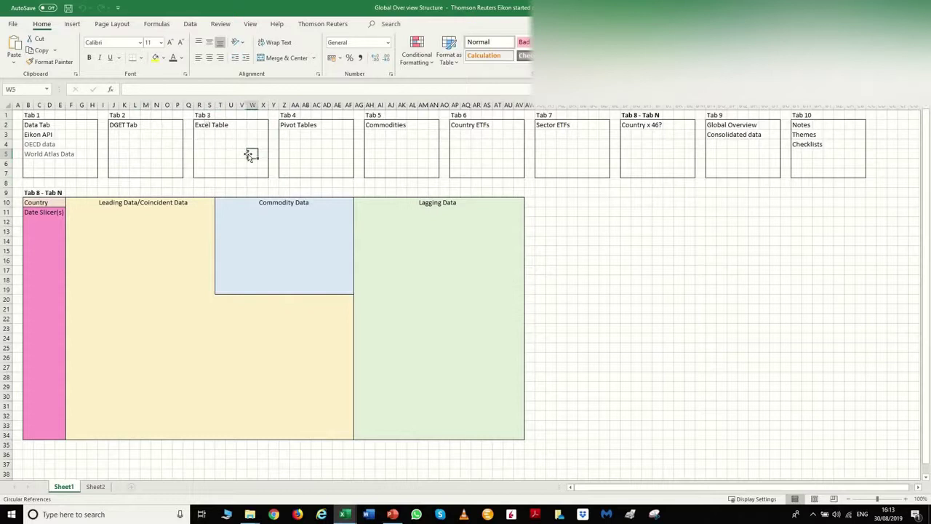
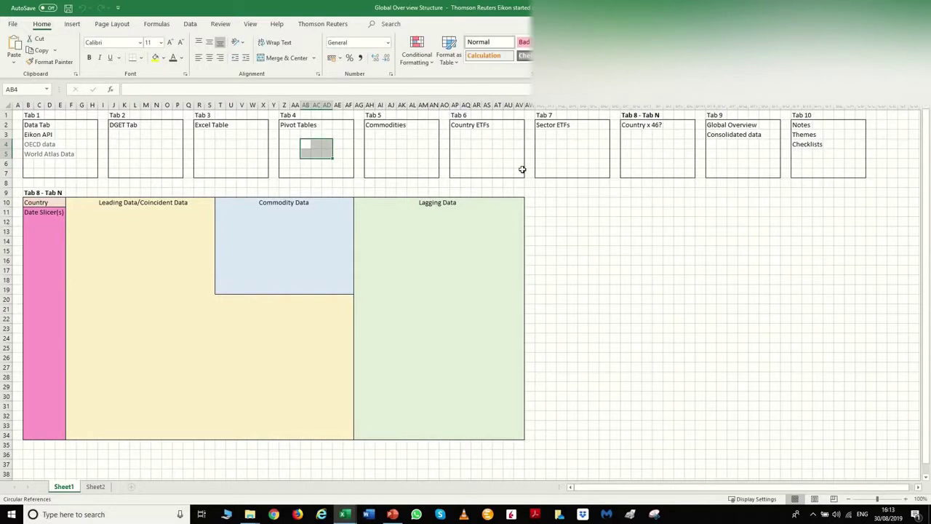
# Point out the Tab 8 - Tab N country box and highlight the whole country sheet layout below it
pyautogui.click(616, 193)
pyautogui.click(627, 126)
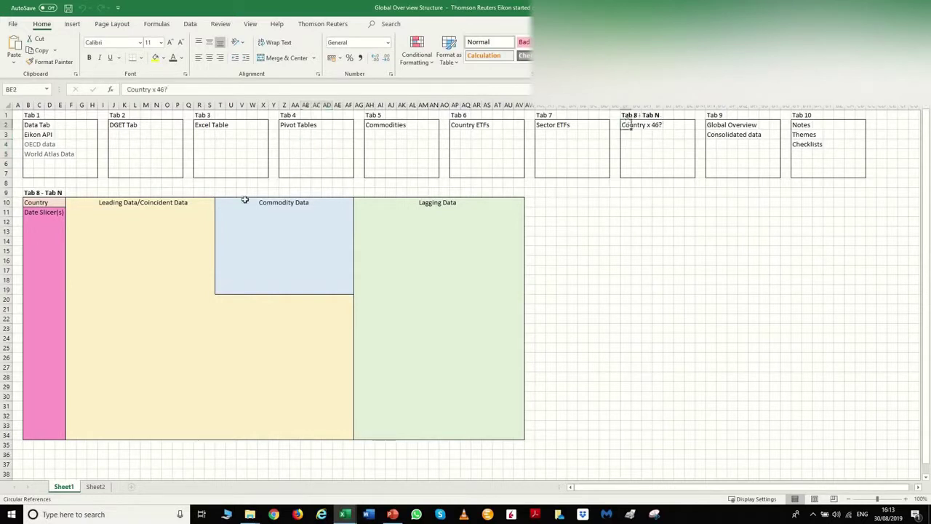
pyautogui.click(84, 235)
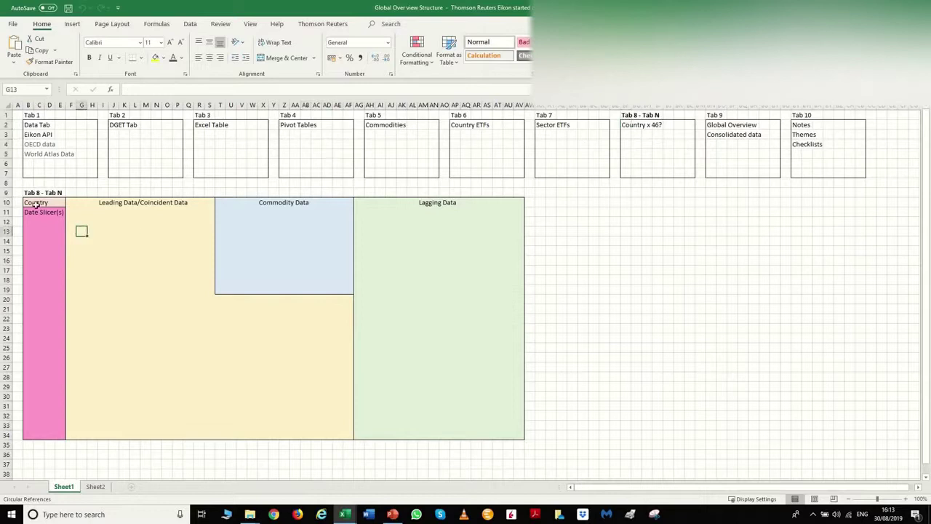
pyautogui.moveTo(33, 195); pyautogui.dragTo(512, 435)
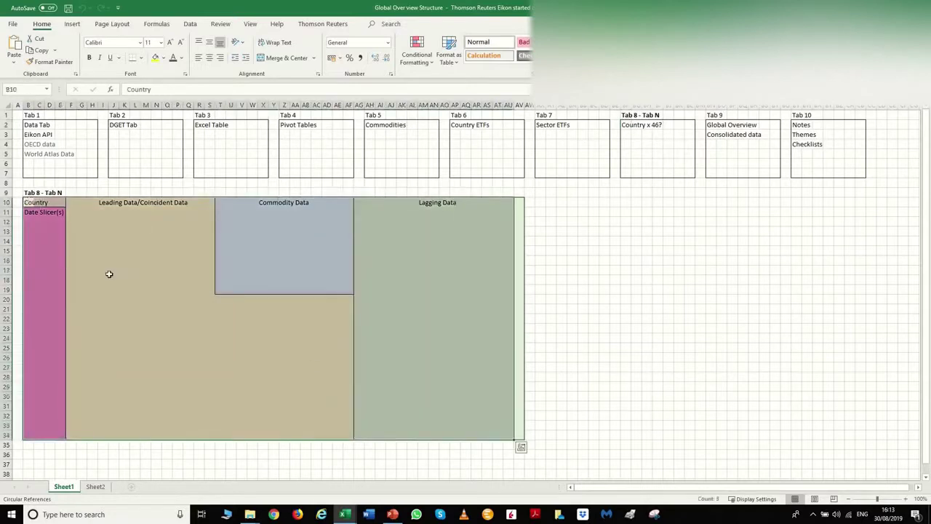
# Highlight the layout's date slicer, leading/coincident, commodity and lagging data areas one by one, and clear the selection
pyautogui.moveTo(50, 226); pyautogui.dragTo(50, 371)
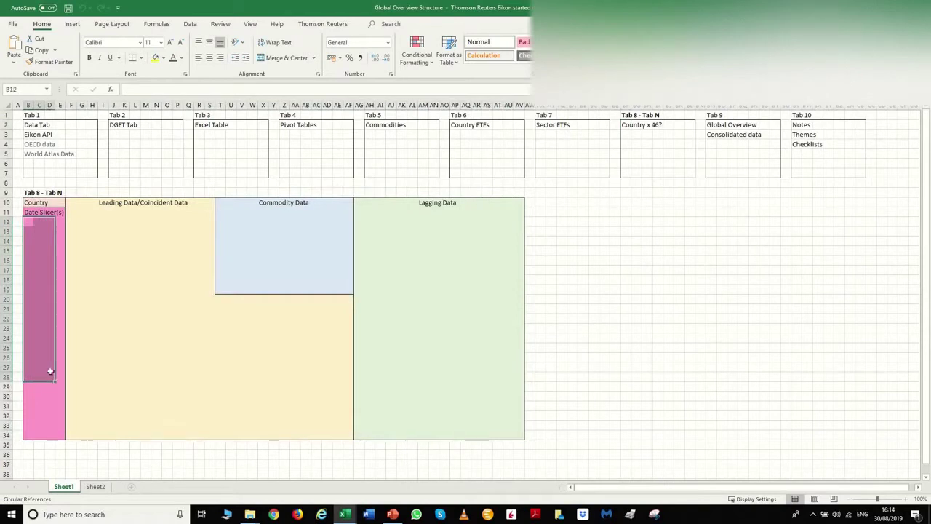
pyautogui.moveTo(83, 226); pyautogui.dragTo(183, 270)
pyautogui.moveTo(122, 336); pyautogui.dragTo(301, 420)
pyautogui.moveTo(251, 218); pyautogui.dragTo(337, 274)
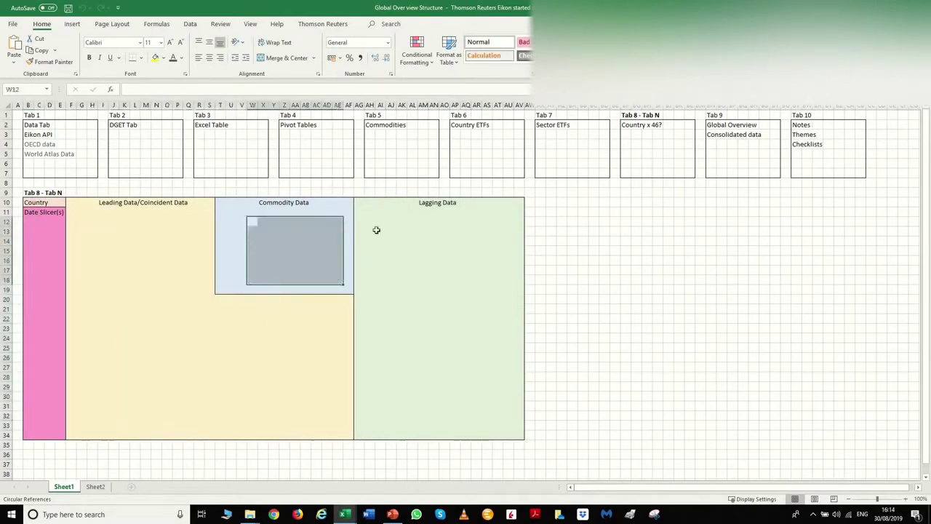
pyautogui.moveTo(377, 221); pyautogui.dragTo(513, 420)
pyautogui.click(601, 233)
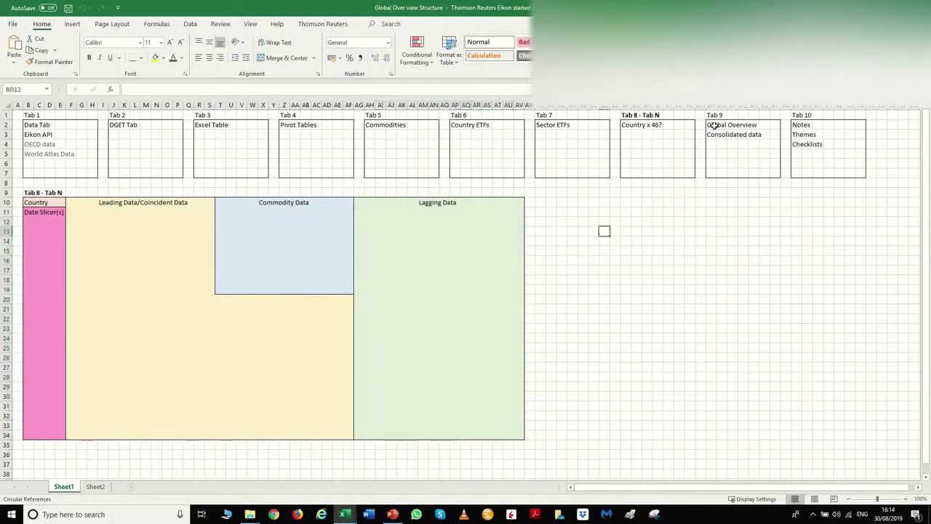
# Highlight the Tab 9 Global Overview box and switch to the Global Overview Complete workbook
pyautogui.moveTo(711, 126); pyautogui.dragTo(773, 175)
pyautogui.click(739, 146)
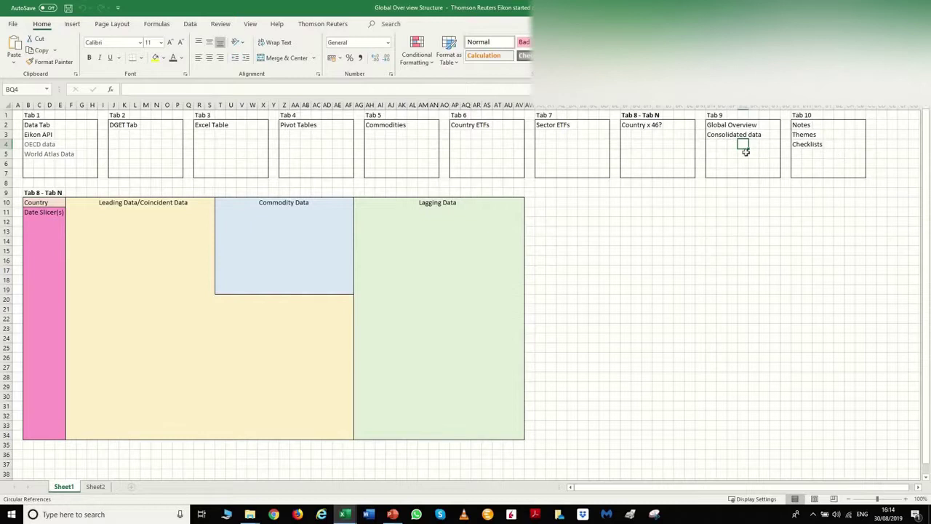
pyautogui.moveTo(346, 513)
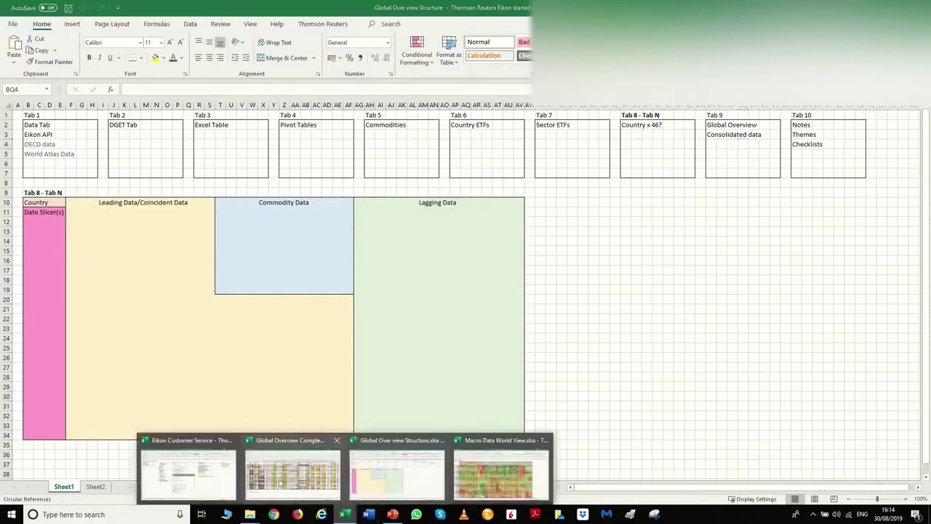
pyautogui.click(286, 477)
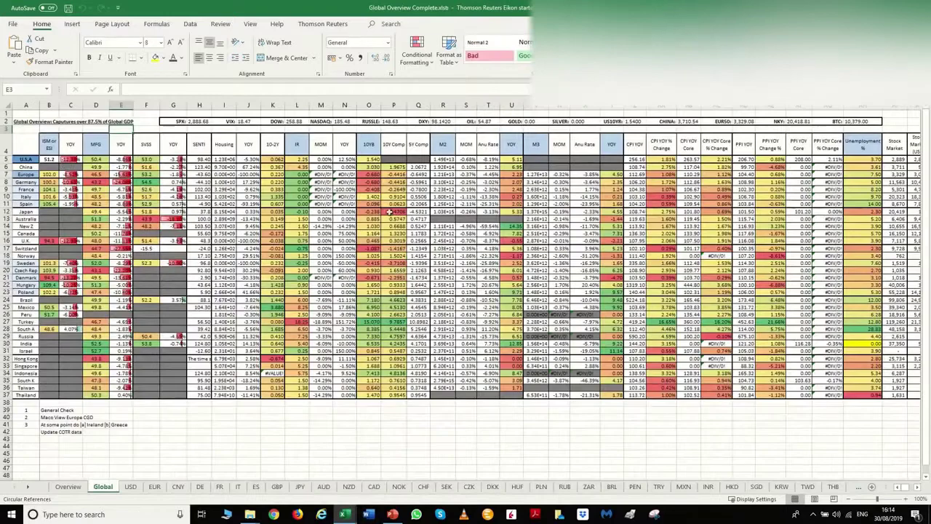
# Inspect the formula behind the U.S.A. row's first YOY value on the Global sheet
pyautogui.click(45, 159)
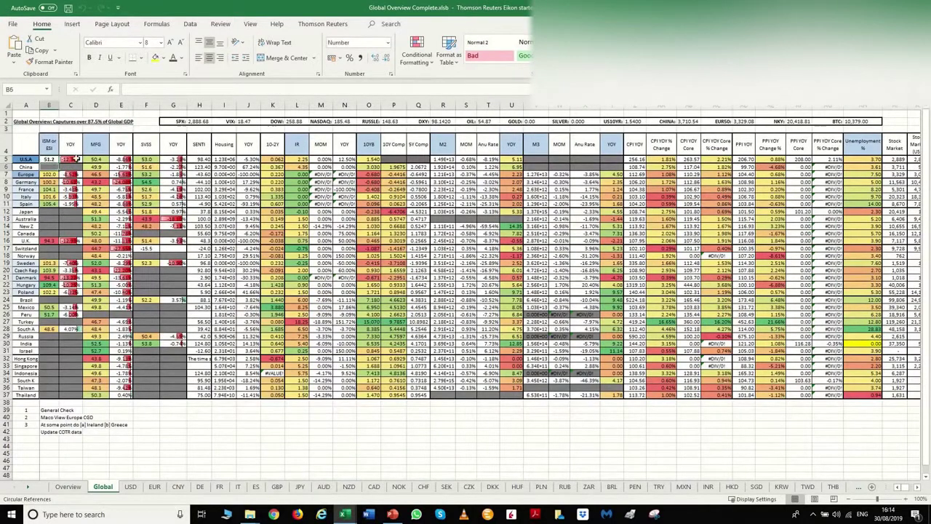
pyautogui.click(197, 88)
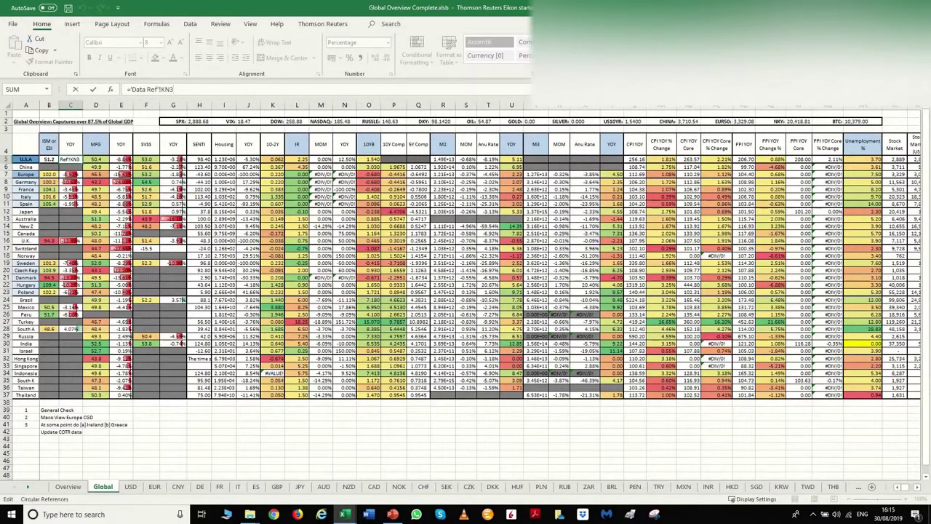
pyautogui.press('Return')
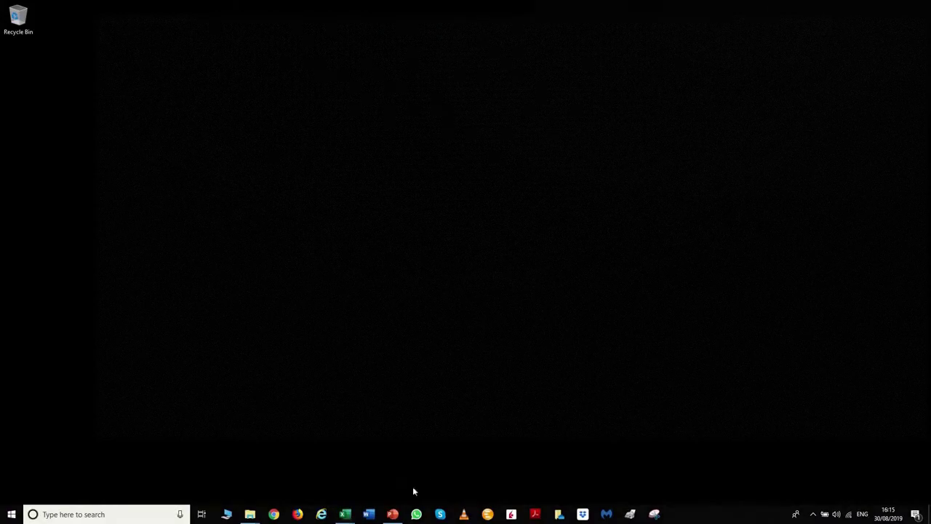
pyautogui.moveTo(346, 515)
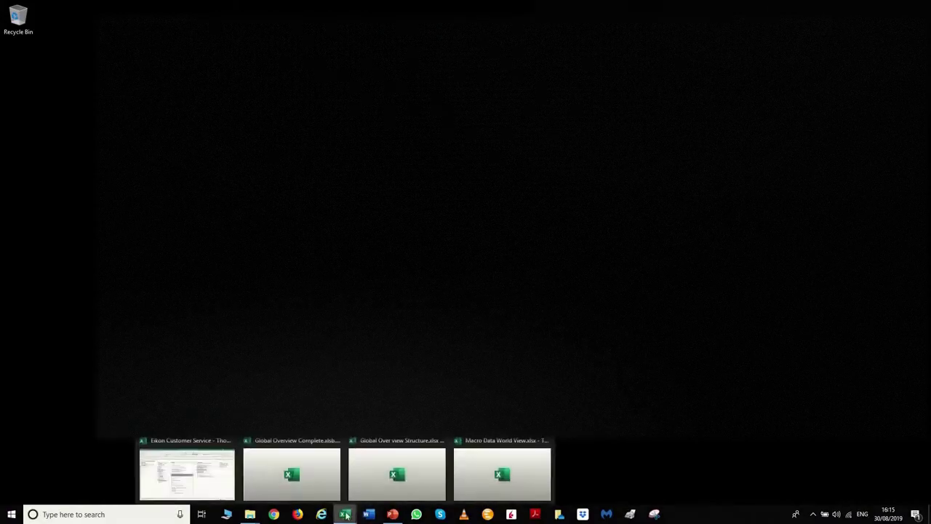
pyautogui.click(313, 485)
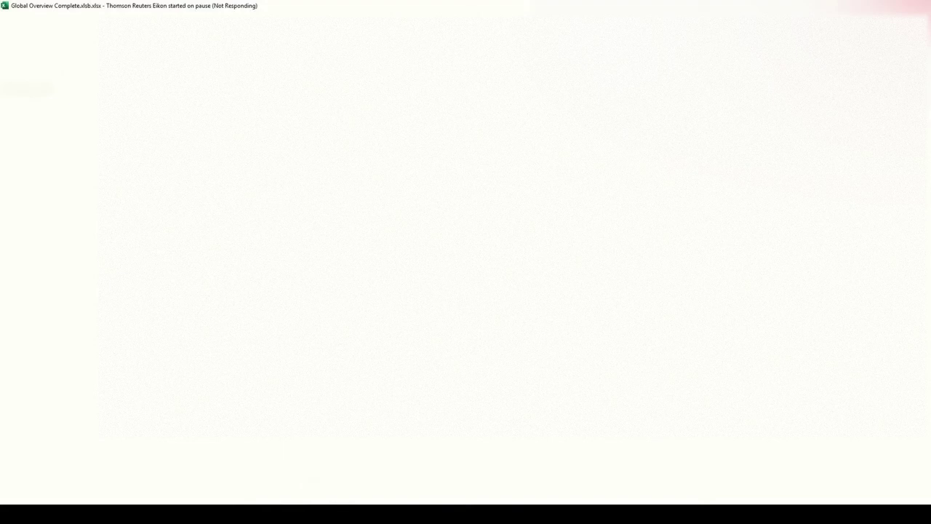
pyautogui.press('super+d')
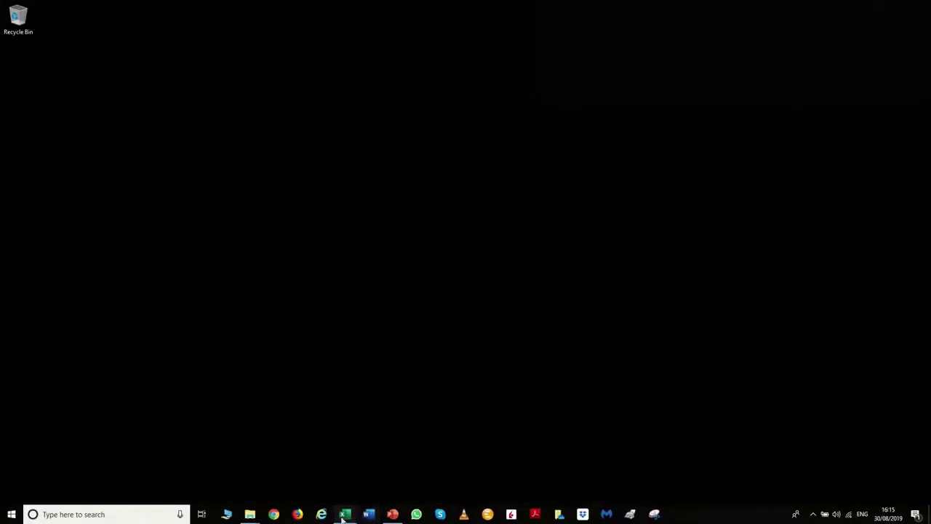
# Restore the Global Over view Structure workbook, and open the USD sheet of the Global Overview Complete workbook
pyautogui.moveTo(342, 518)
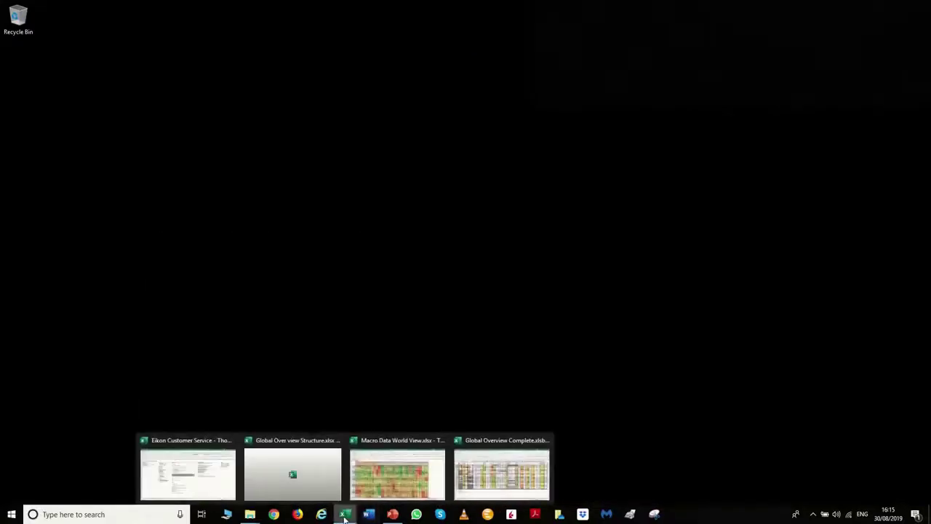
pyautogui.click(316, 481)
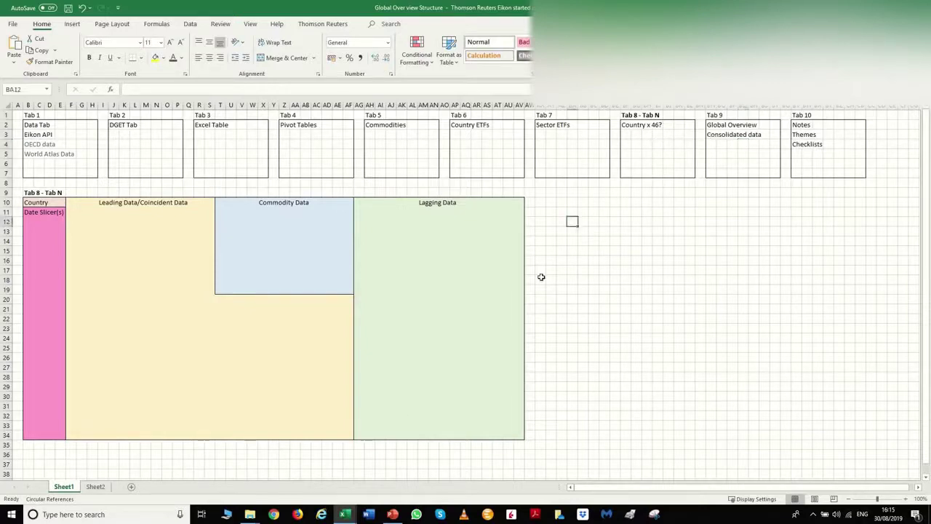
pyautogui.moveTo(347, 515)
pyautogui.click(501, 473)
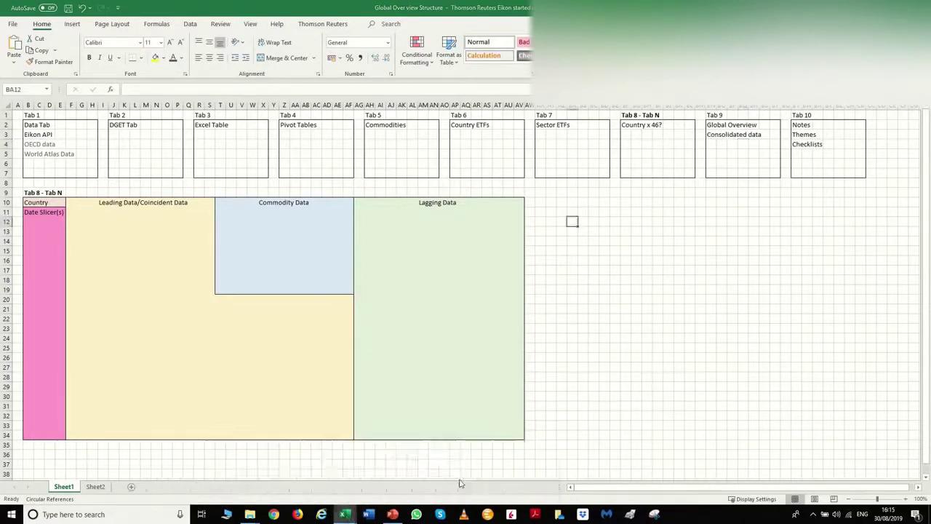
pyautogui.click(130, 486)
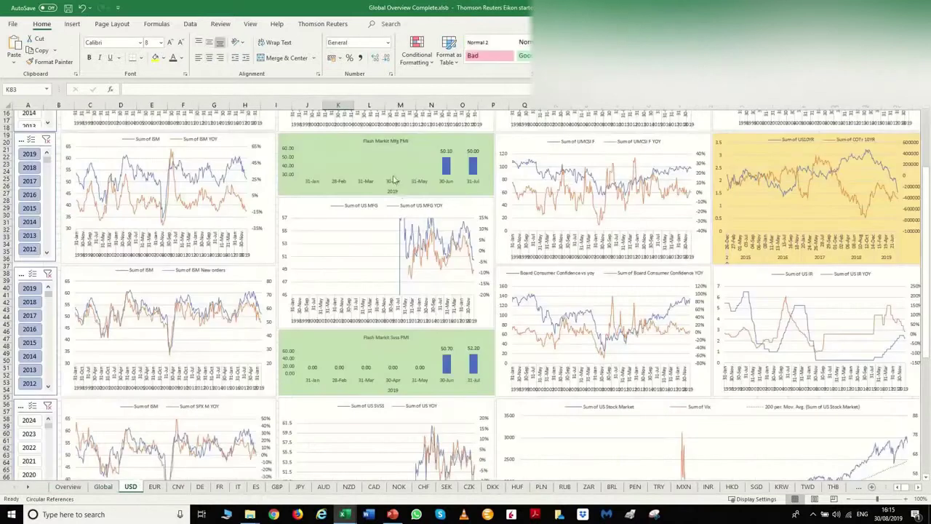
# Examine the USD sheet's leading and coincident charts, covering ISM, NMI, Flash Markit PMI, consumer confidence, housing permits, interest rate and stock market
pyautogui.scroll(5, 405, 209)
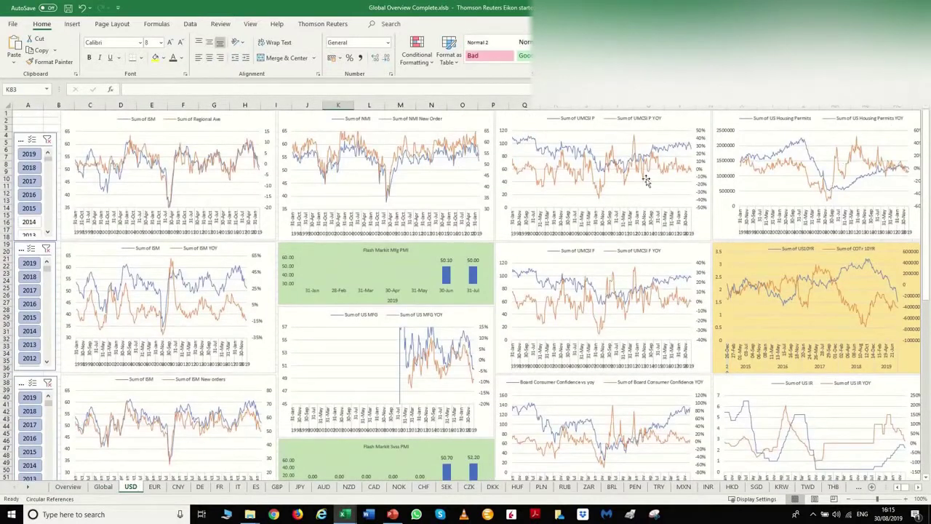
pyautogui.scroll(-3, 475, 348)
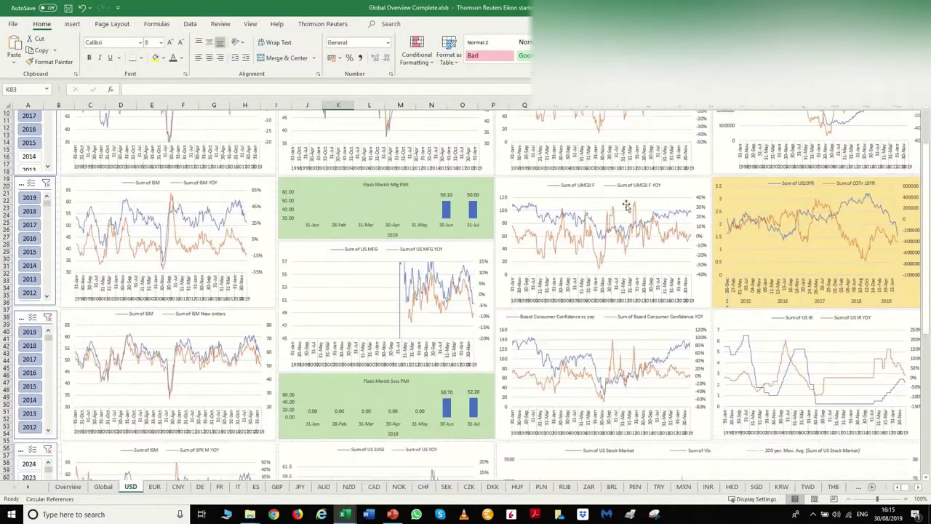
pyautogui.scroll(-3, 544, 242)
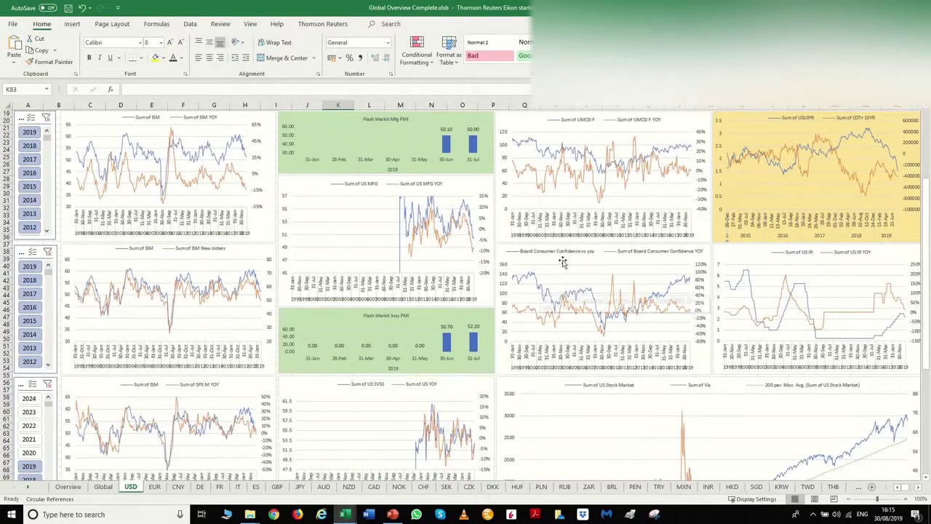
pyautogui.scroll(1, 782, 207)
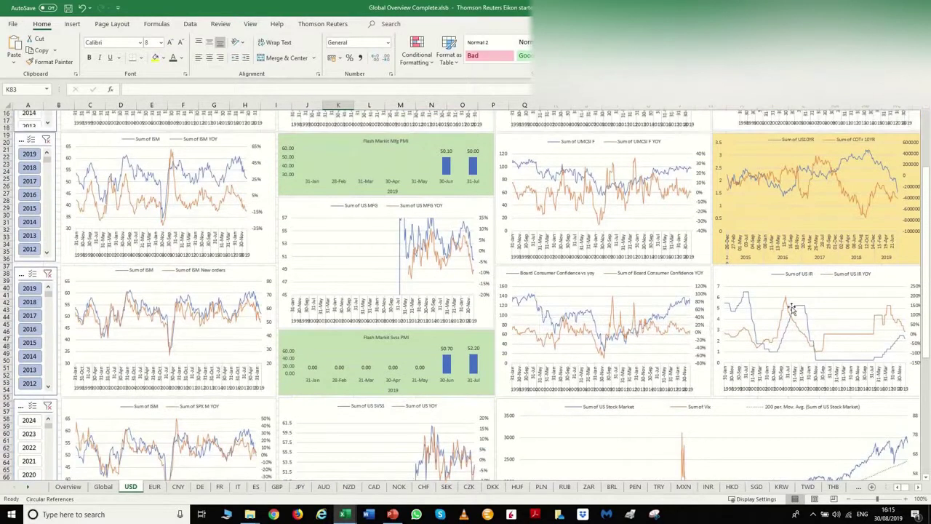
pyautogui.scroll(-1, 810, 287)
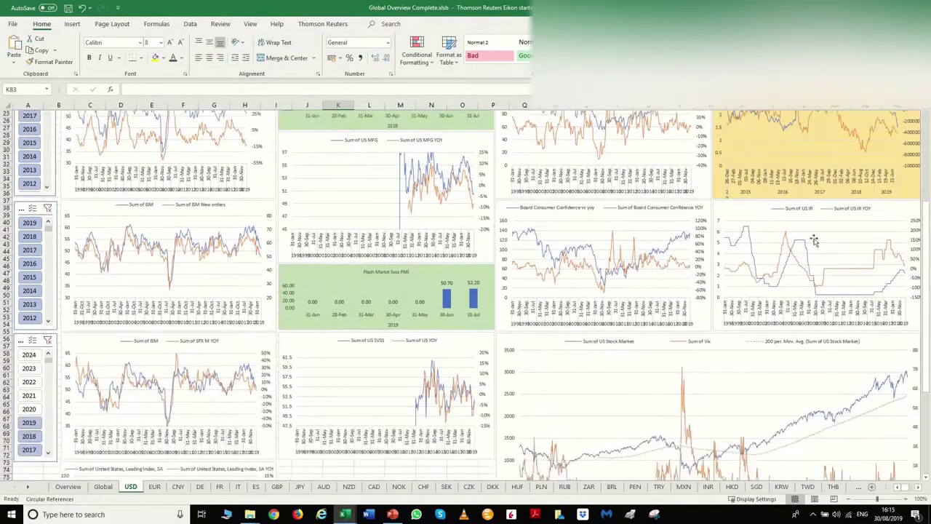
pyautogui.scroll(1, 419, 255)
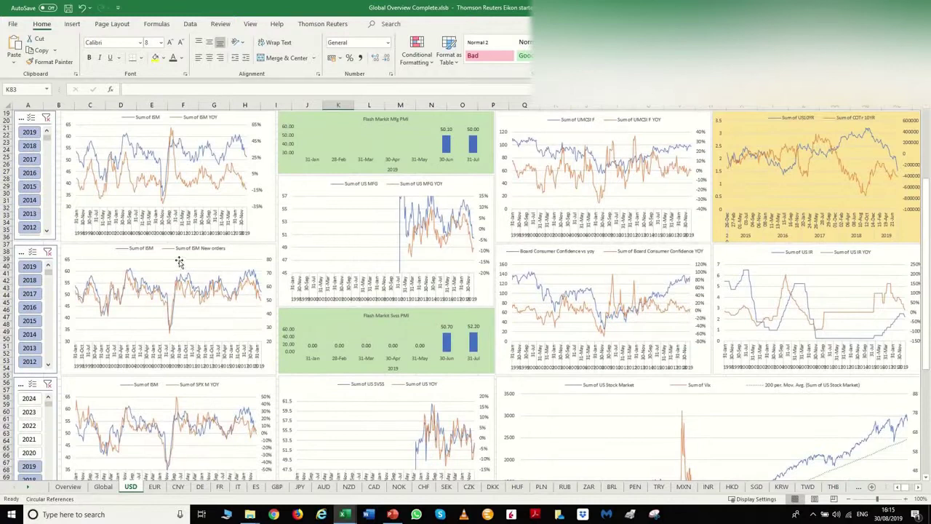
pyautogui.scroll(-1, 217, 269)
pyautogui.scroll(-3, 217, 269)
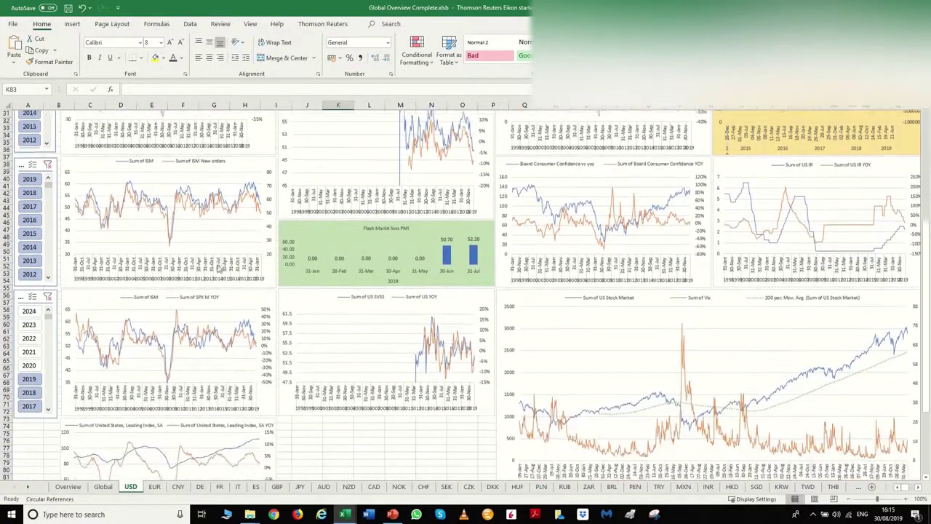
pyautogui.scroll(-2, 237, 328)
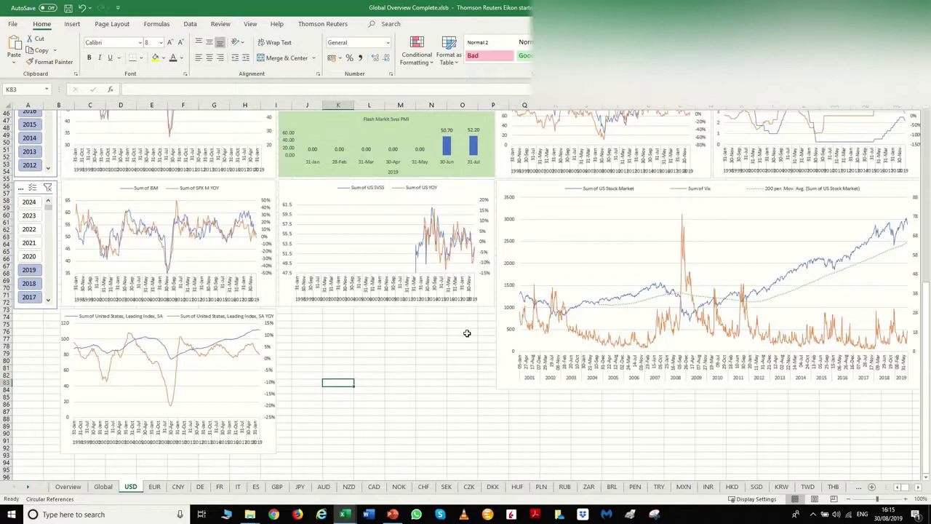
pyautogui.scroll(3, 467, 333)
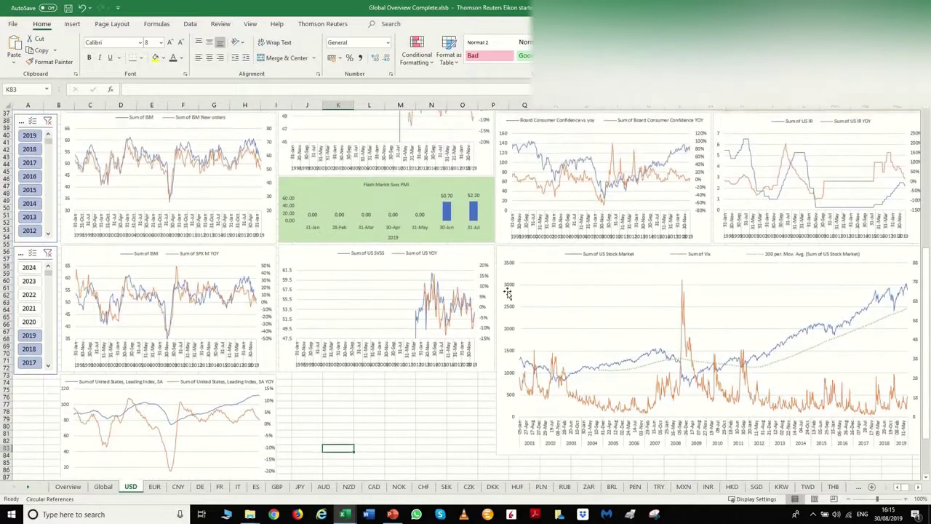
pyautogui.scroll(8, 507, 293)
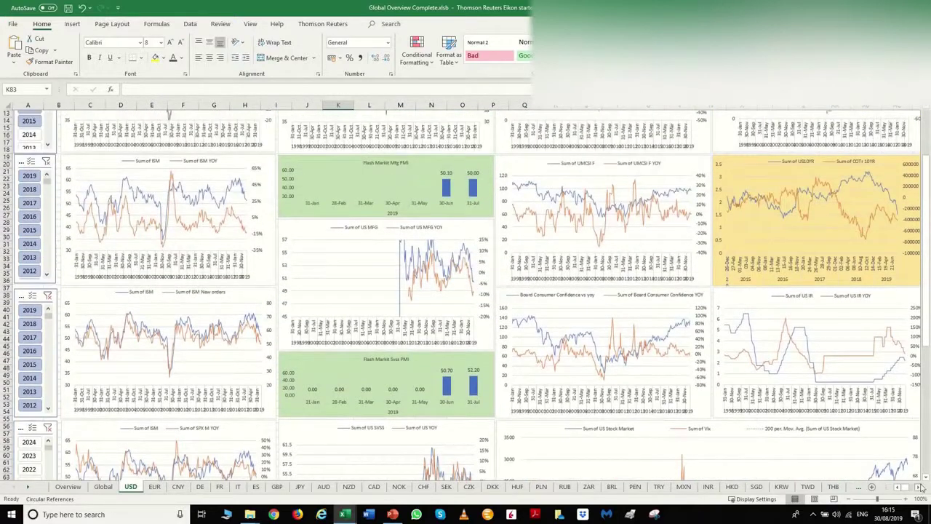
# Examine the USD sheet's commodity and trading-partner treemaps and the M2, export/import, unemployment, CPI and PPI charts below them
pyautogui.moveTo(919, 487); pyautogui.dragTo(919, 488)
pyautogui.scroll(4, 691, 320)
pyautogui.scroll(-4, 490, 339)
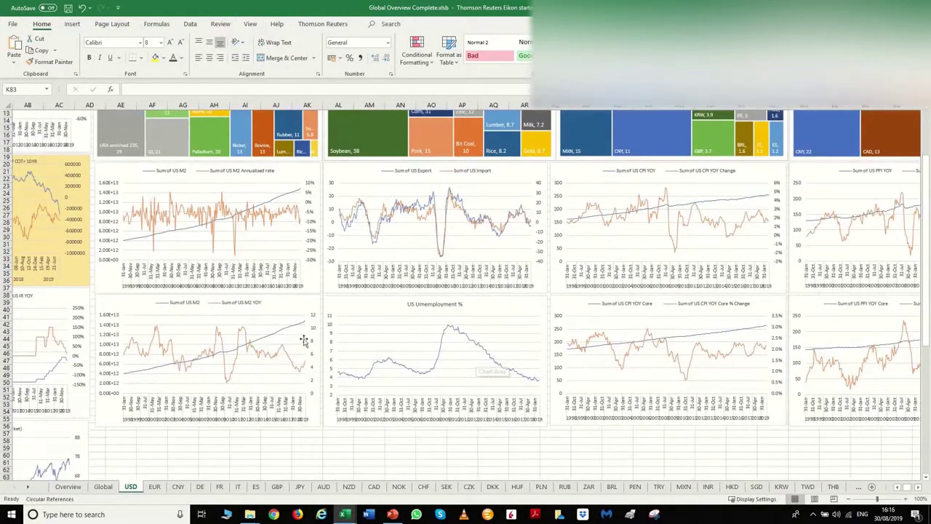
pyautogui.click(919, 493)
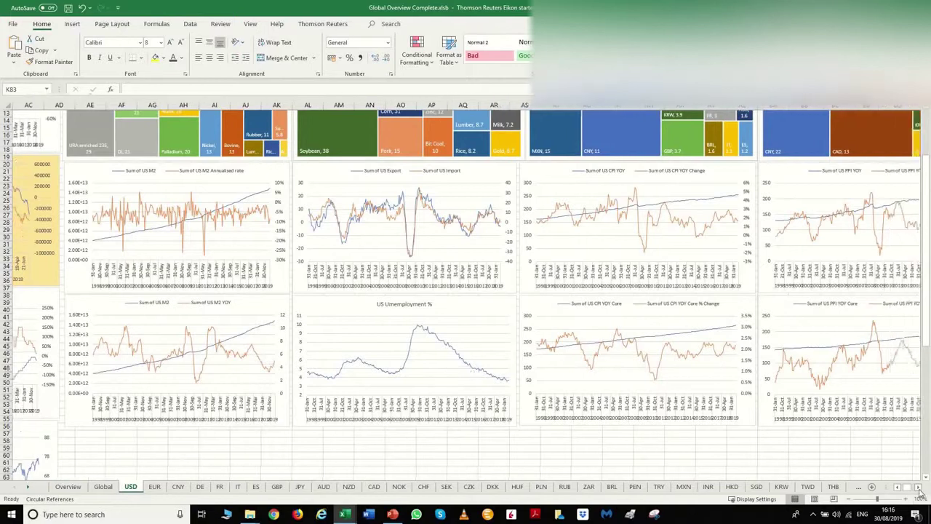
pyautogui.moveTo(919, 493); pyautogui.dragTo(919, 492)
# Review the USD sheet's lagging charts, including US QGDP%, DXY and FX reserves, the 10-2 yield curve and current account balance
pyautogui.scroll(4, 534, 247)
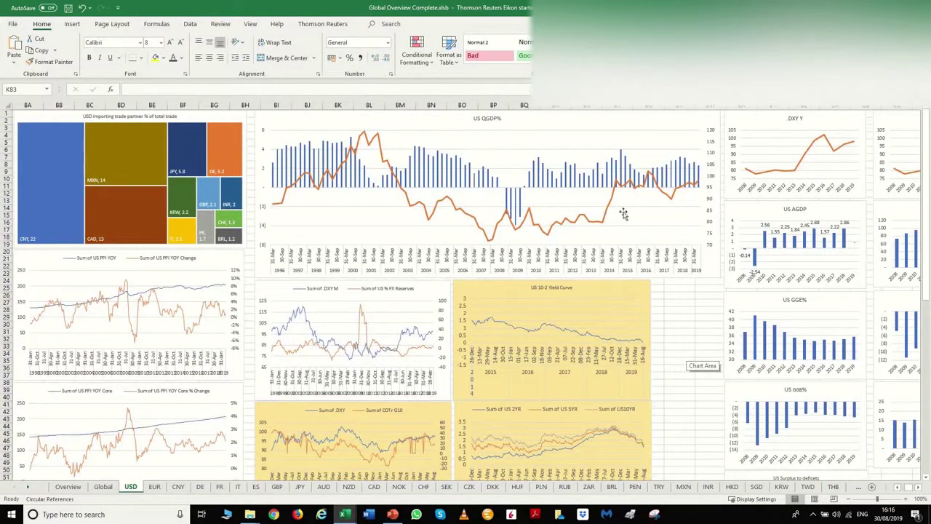
pyautogui.scroll(-3, 622, 217)
pyautogui.scroll(-9, 622, 216)
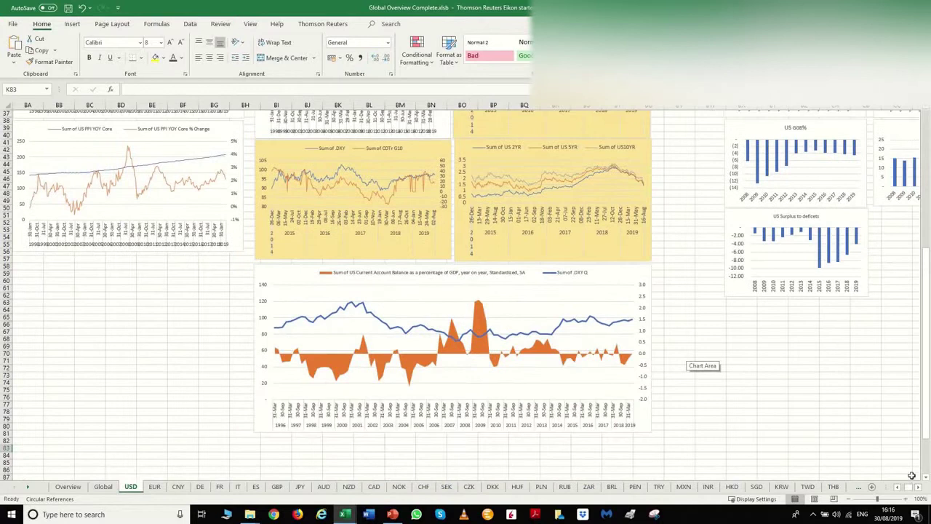
pyautogui.click(918, 487)
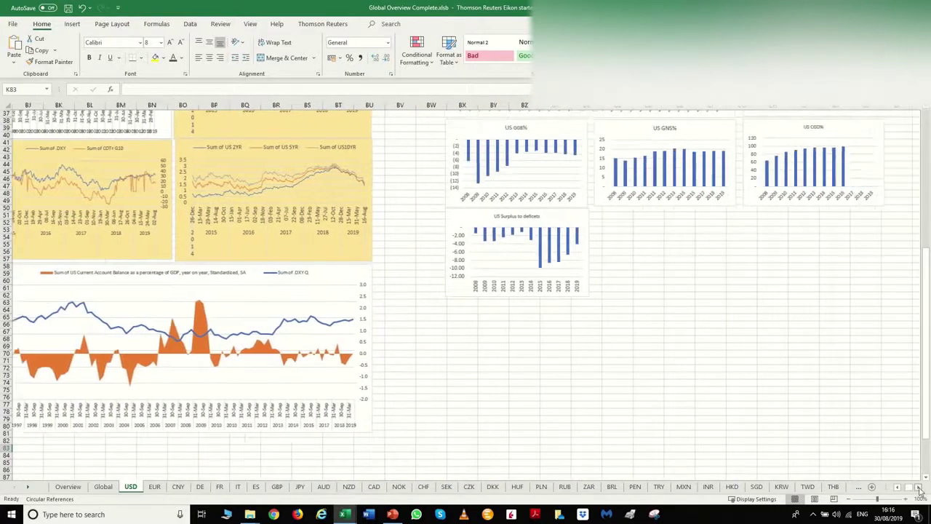
pyautogui.hscroll(2, 550, 283)
pyautogui.scroll(12, 551, 283)
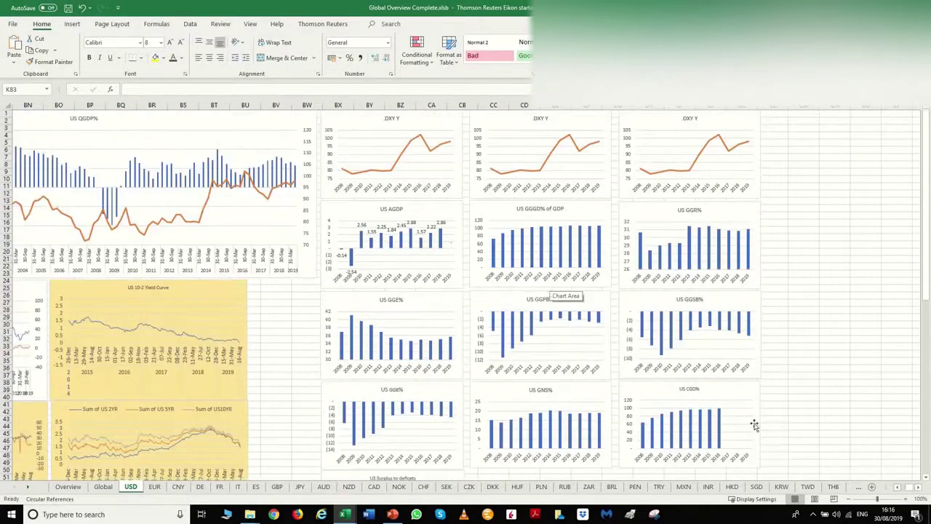
# Compare the US QGDP% chart with the yearly DXY, AGDP and GGGD% of GDP charts and the neighbouring yearly US ratio charts
pyautogui.click(898, 487)
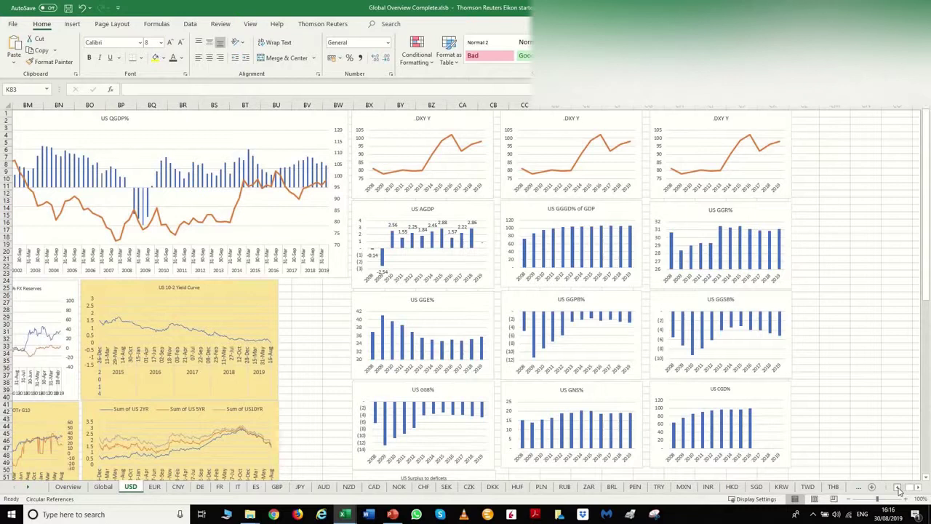
pyautogui.click(899, 488)
pyautogui.click(899, 487)
pyautogui.click(898, 487)
pyautogui.click(898, 487)
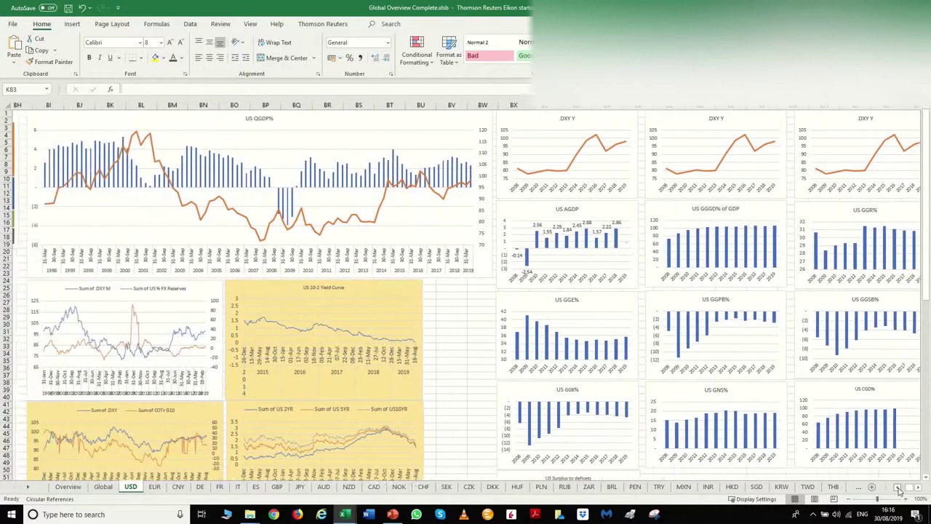
pyautogui.click(899, 488)
pyautogui.click(918, 488)
pyautogui.click(918, 488)
pyautogui.click(918, 487)
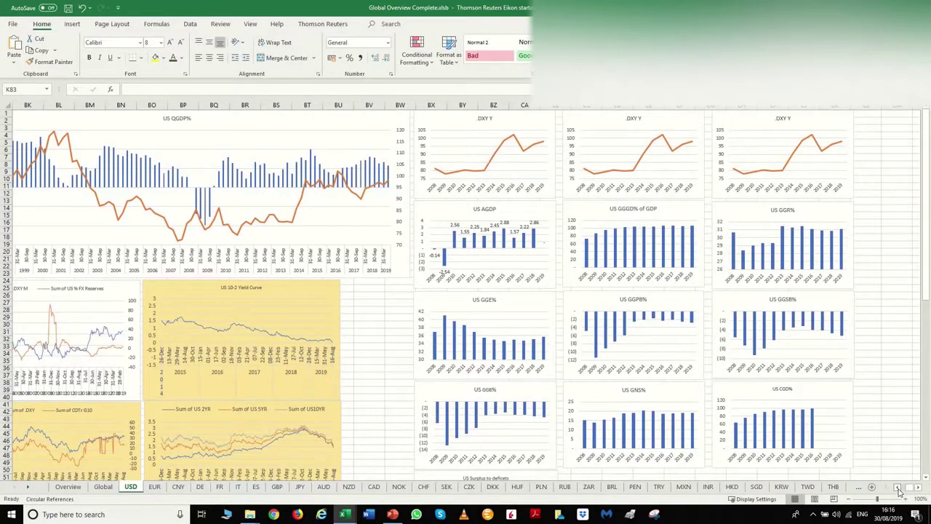
pyautogui.click(899, 487)
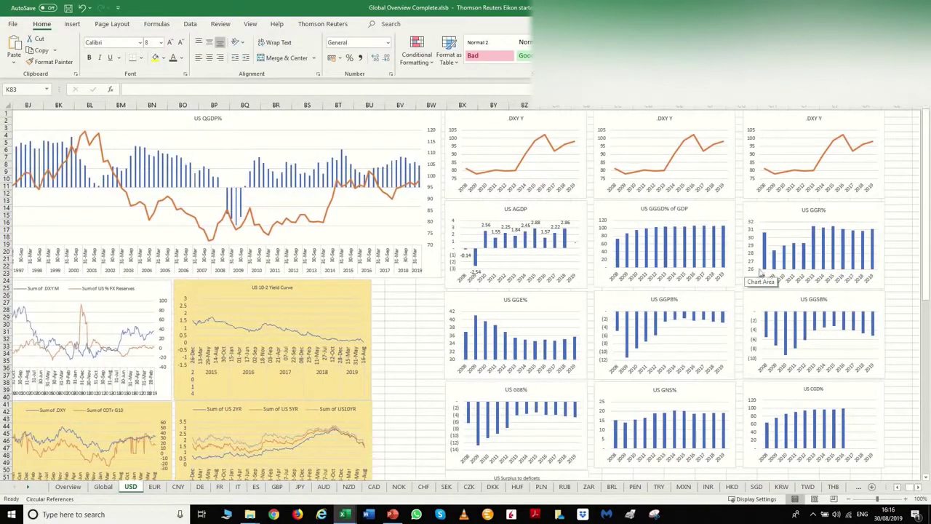
pyautogui.moveTo(688, 233)
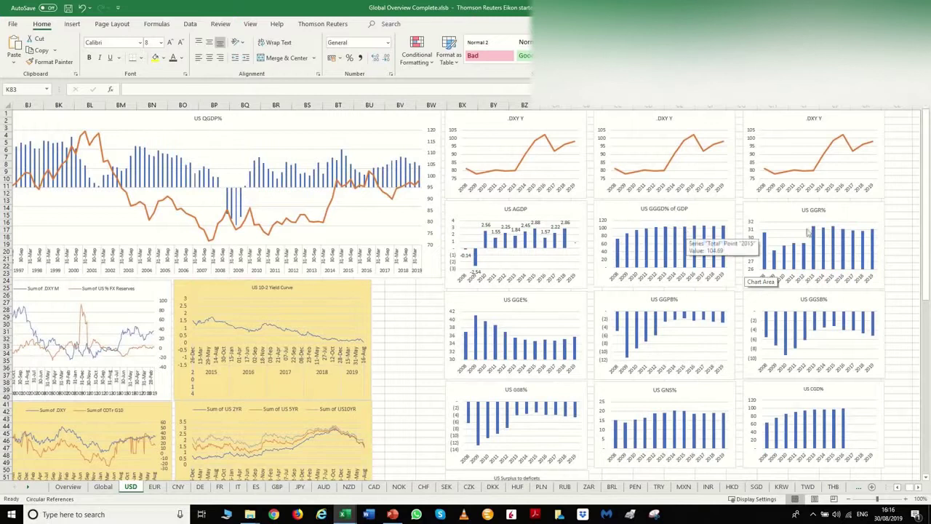
pyautogui.scroll(-4, 746, 270)
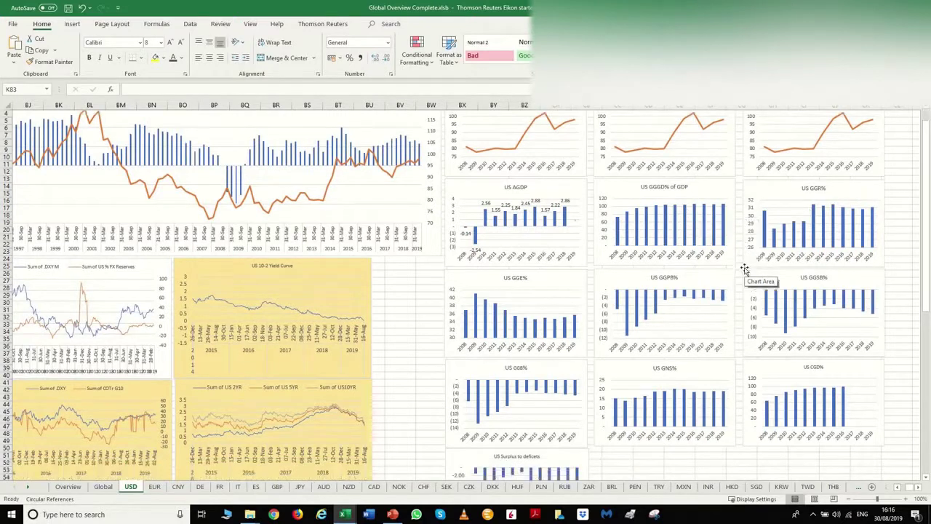
pyautogui.scroll(2, 745, 271)
# Return to the start of the USD sheet, then open the Global sheet
pyautogui.click(899, 486)
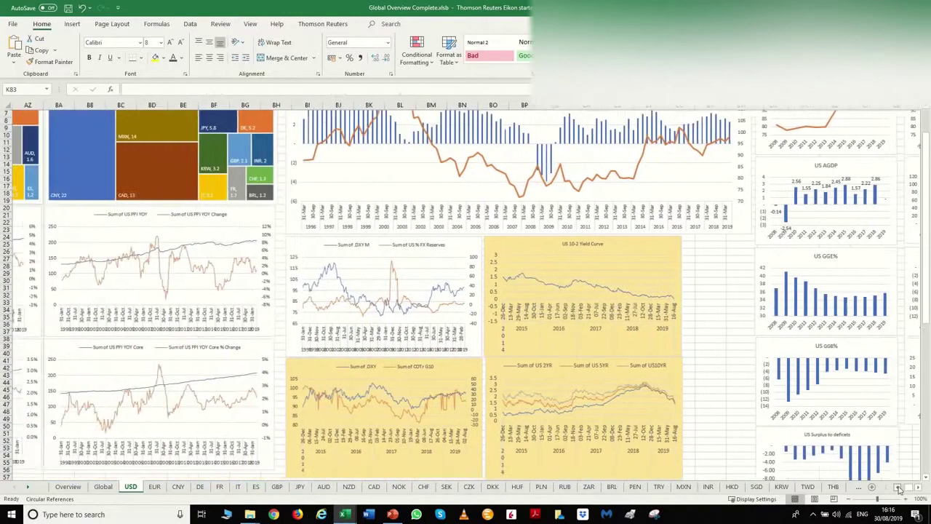
pyautogui.moveTo(899, 489); pyautogui.dragTo(899, 488)
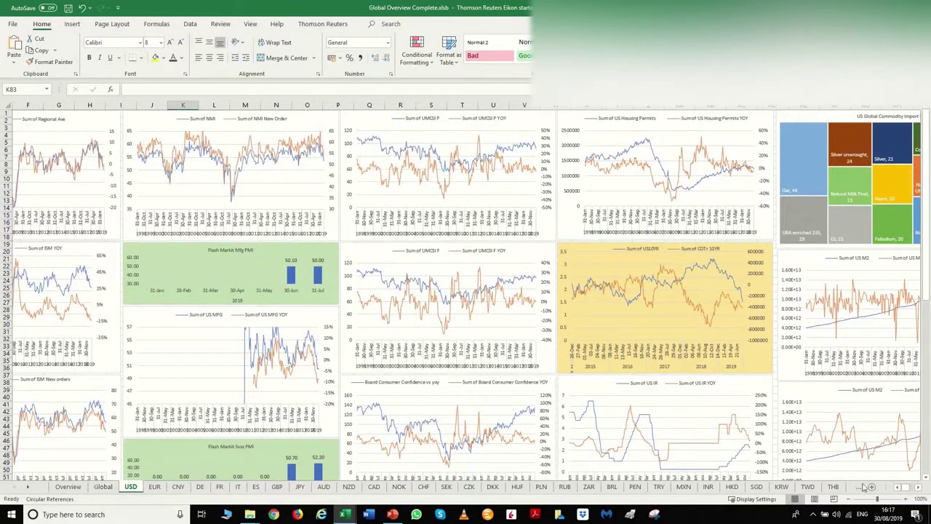
pyautogui.hscroll(-5, 897, 489)
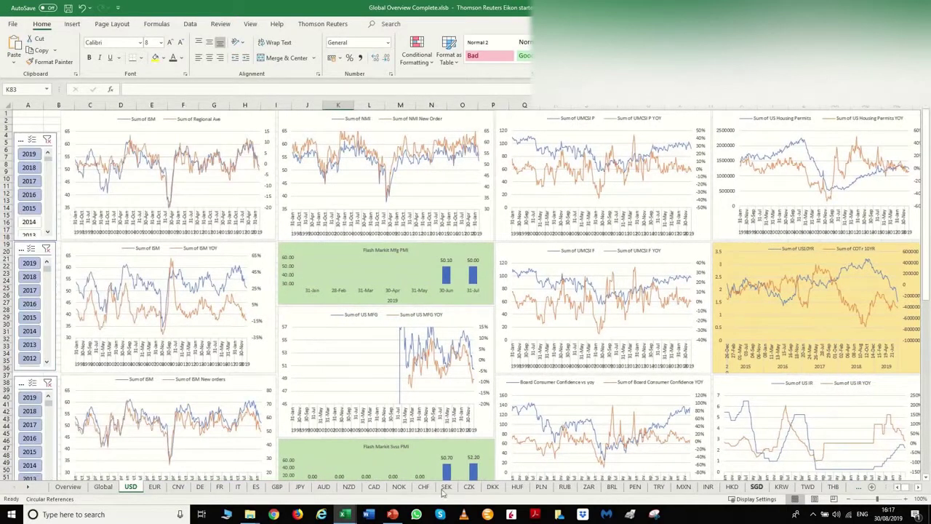
pyautogui.click(103, 486)
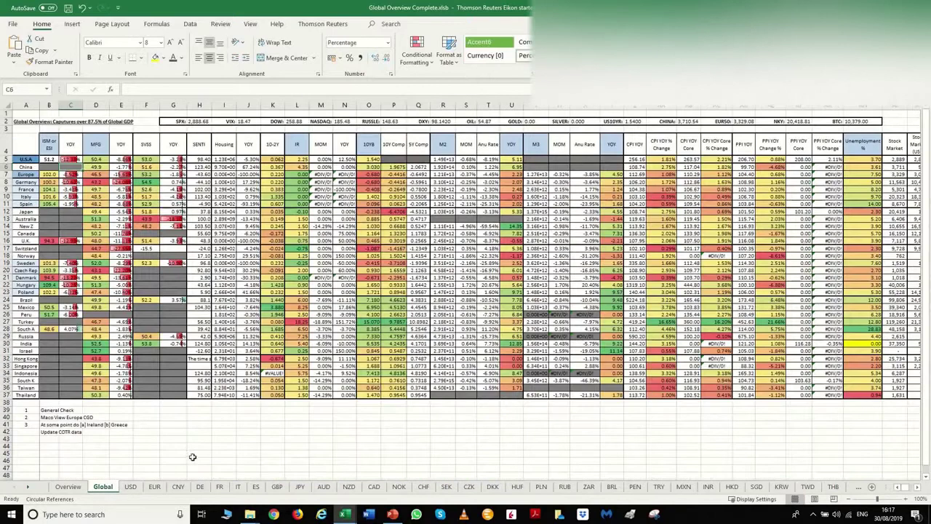
pyautogui.click(335, 407)
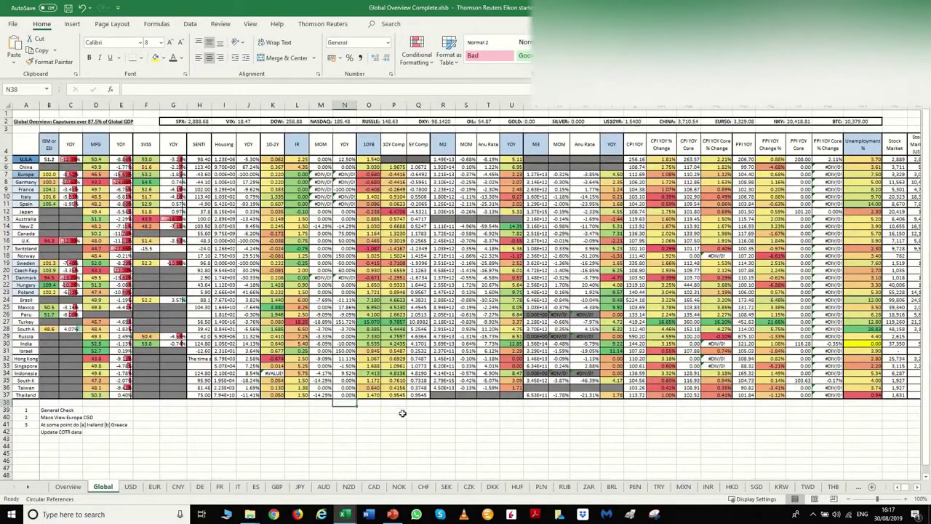
pyautogui.click(306, 415)
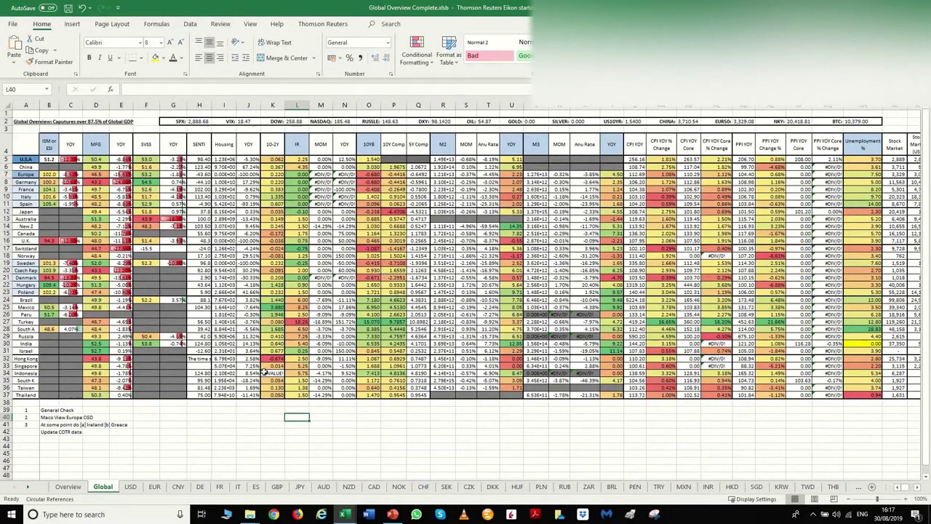
pyautogui.click(415, 416)
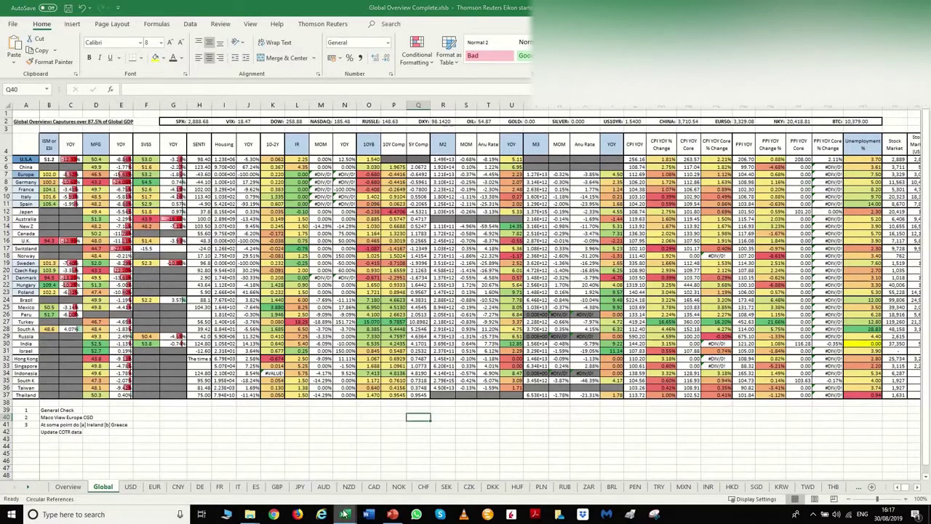
pyautogui.moveTo(344, 514)
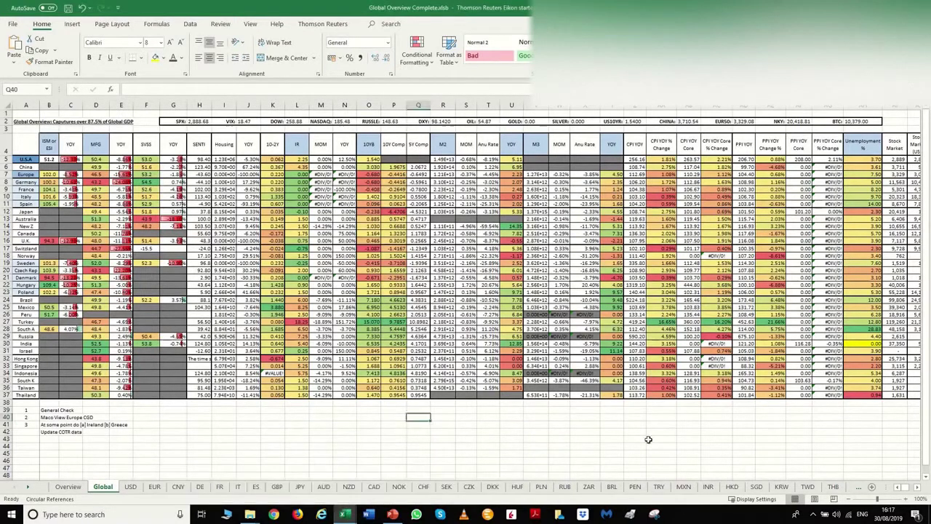
pyautogui.click(635, 413)
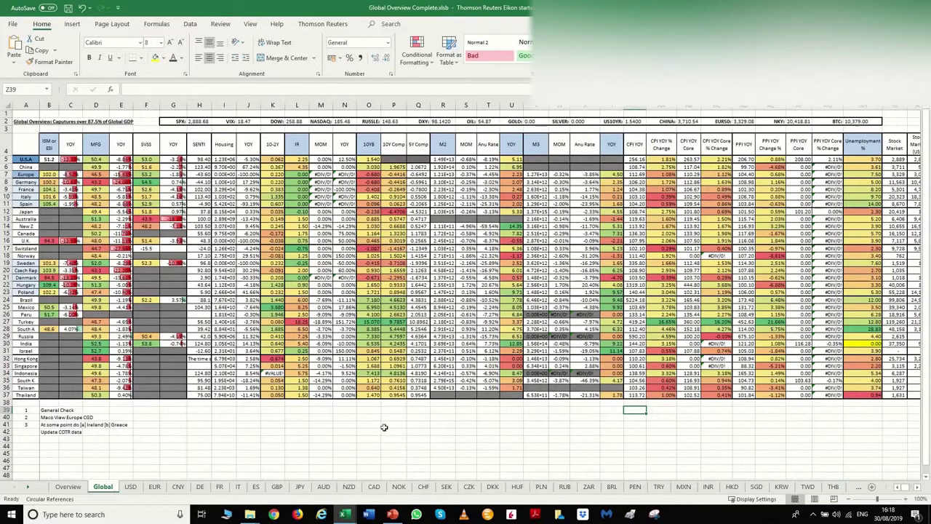
# Switch to the Global Over view Structure workbook and highlight the Tab 2 DGET Tab, Tab 3 Excel Table and Tab 4 Pivot Tables boxes in turn
pyautogui.moveTo(342, 517)
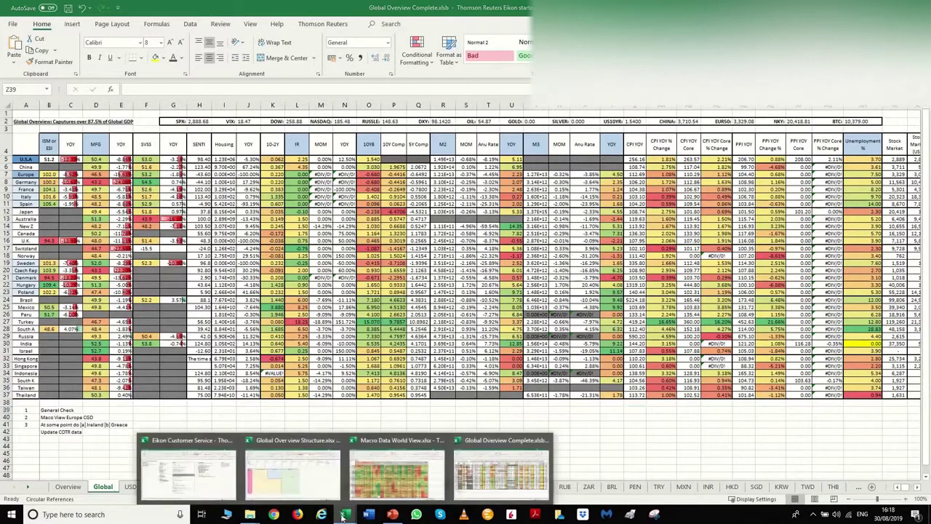
pyautogui.click(292, 479)
pyautogui.click(263, 163)
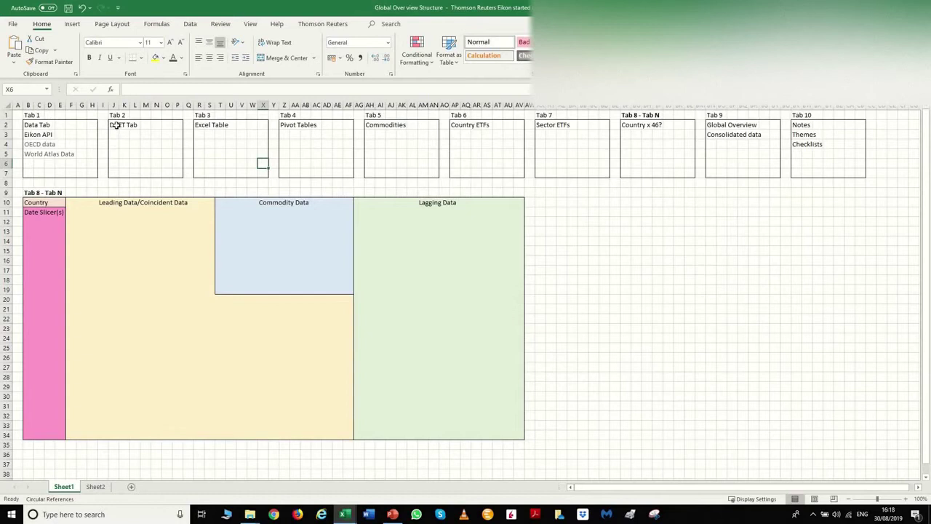
pyautogui.moveTo(116, 127); pyautogui.dragTo(178, 176)
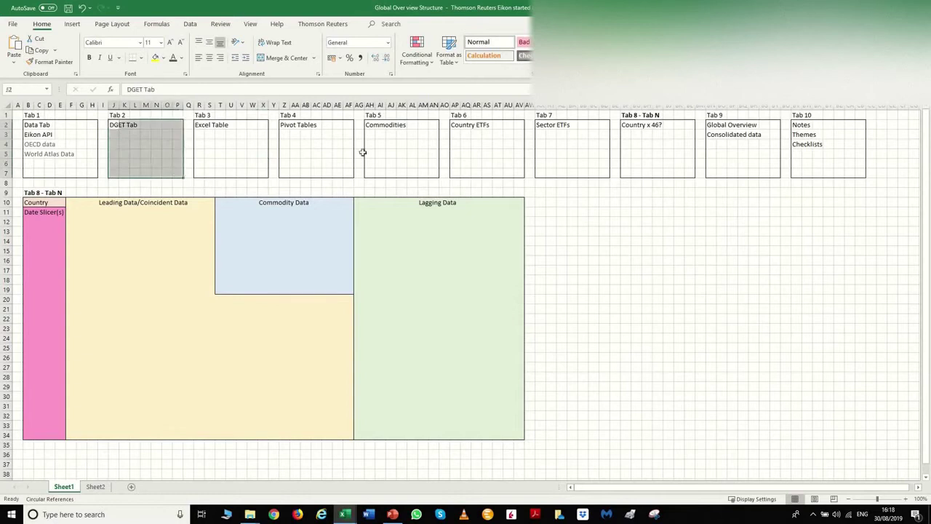
pyautogui.moveTo(198, 126); pyautogui.dragTo(264, 170)
pyautogui.moveTo(285, 123); pyautogui.dragTo(348, 173)
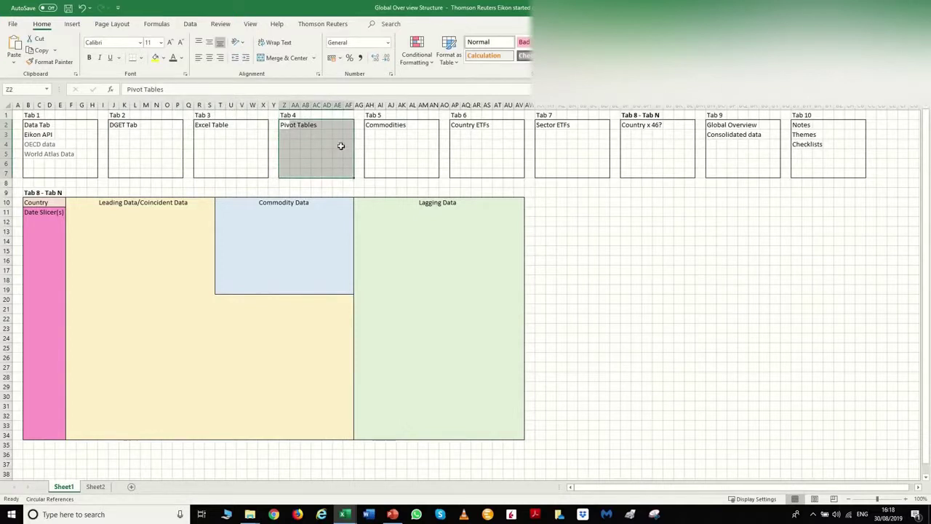
# Clear the Pivot Tables box selection and point out the Commodity Data and Leading Data/Coincident Data blocks in the Tab 8 - Tab N layout
pyautogui.click(340, 146)
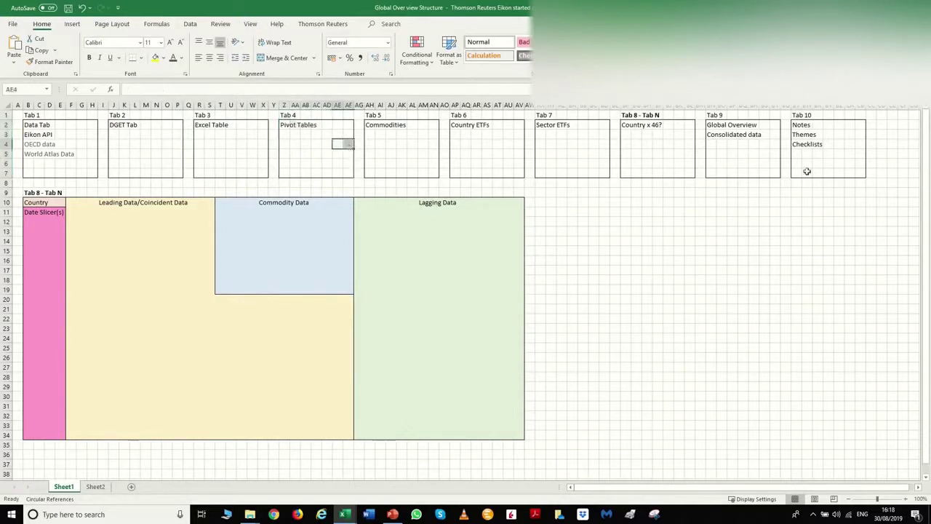
pyautogui.click(647, 230)
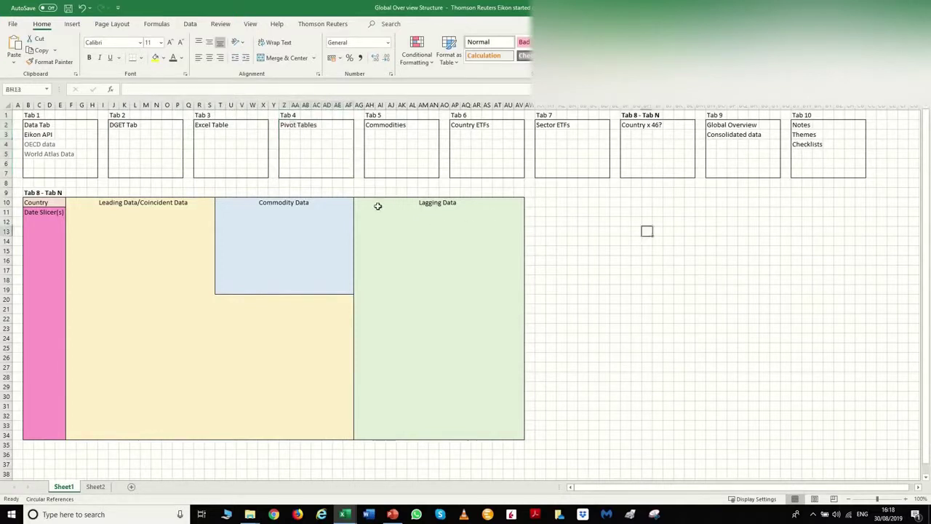
pyautogui.click(284, 231)
pyautogui.click(276, 339)
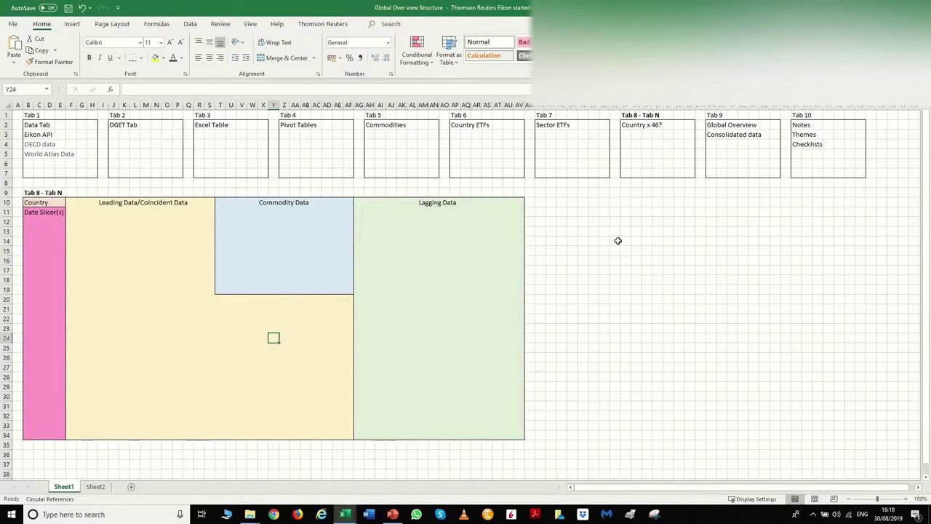
pyautogui.click(656, 261)
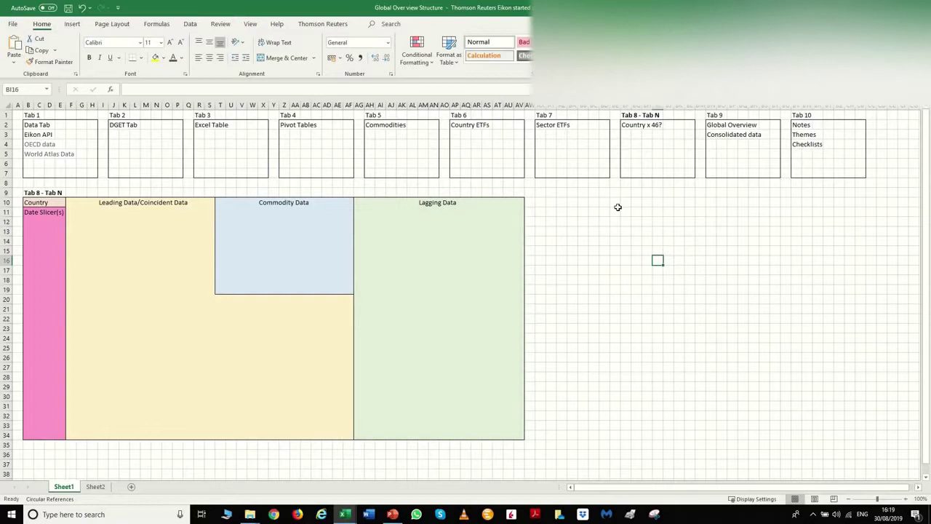
# Highlight the blank cell area beside the Lagging Data block as possible extra layout space, then clear the selection
pyautogui.moveTo(538, 202)
pyautogui.mouseDown()
pyautogui.moveTo(810, 405)
pyautogui.moveTo(833, 436)
pyautogui.mouseUp()
pyautogui.click(858, 251)
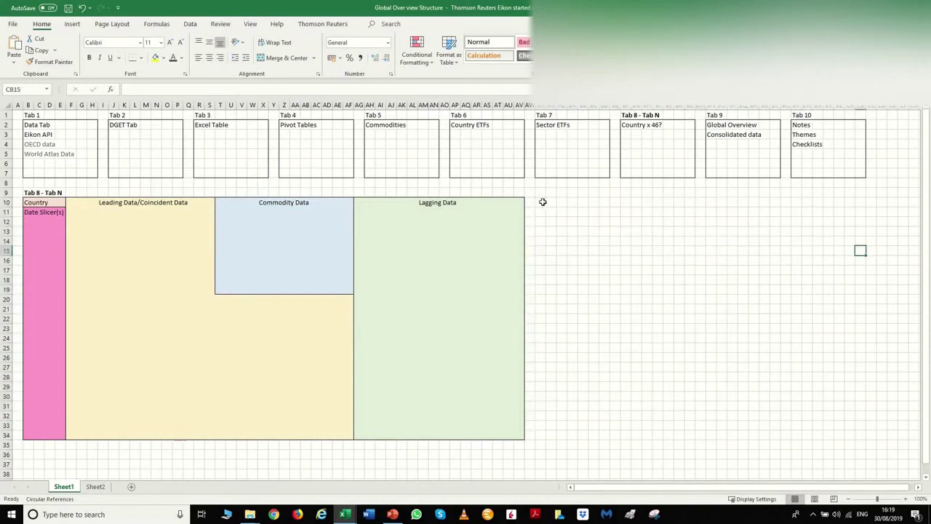
pyautogui.moveTo(543, 202); pyautogui.dragTo(742, 289)
pyautogui.click(694, 333)
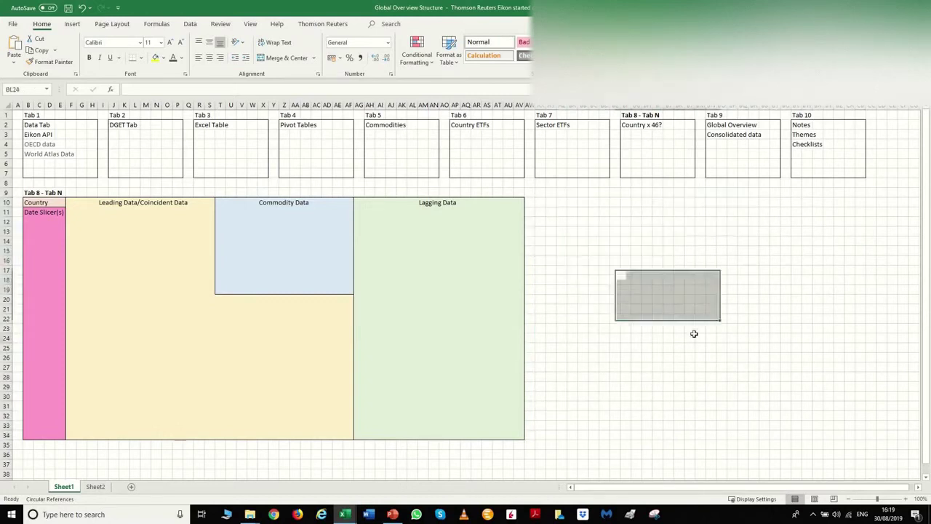
pyautogui.click(605, 232)
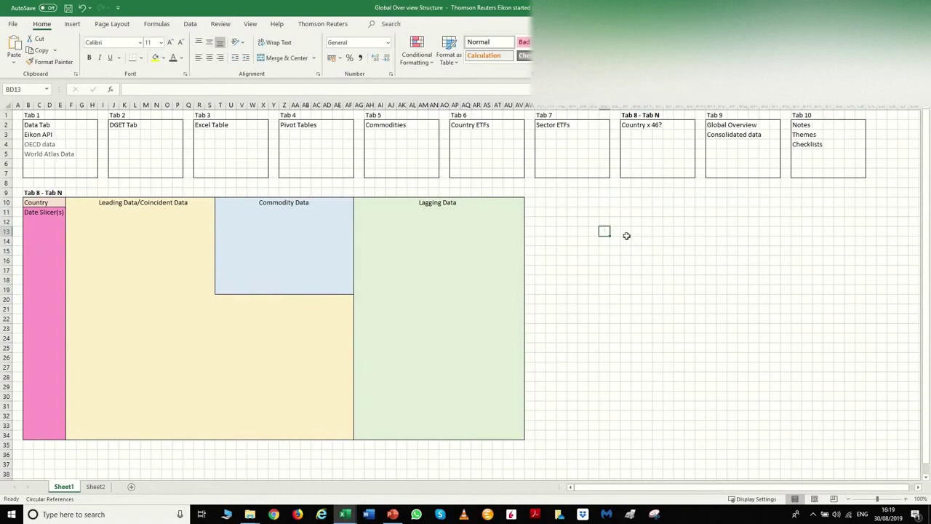